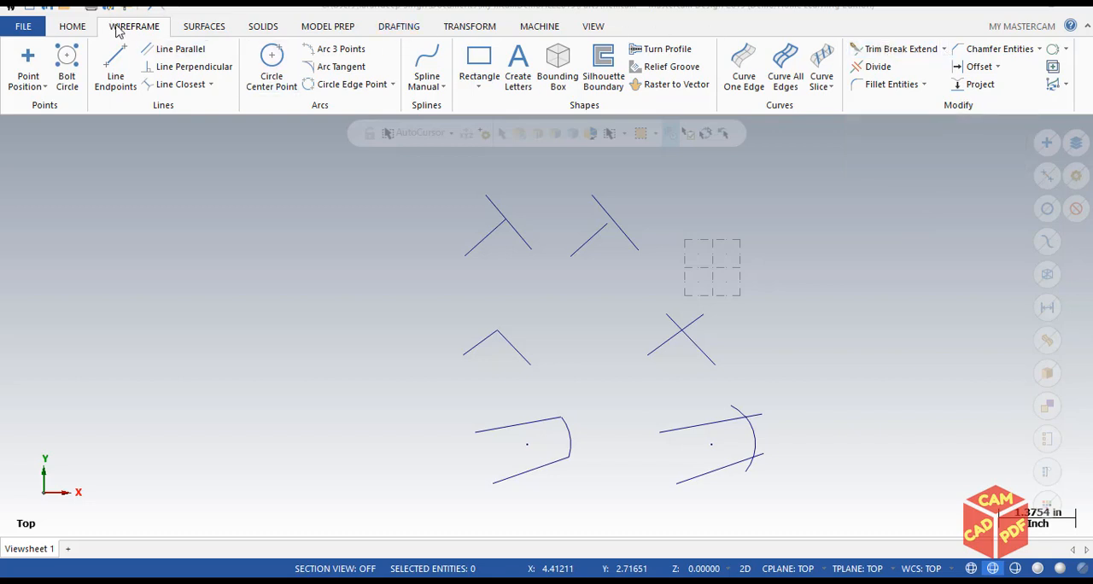
# Using the Trim type with the Trim 1 entity method, extend the upper-right pair's short line to meet the long diagonal line.
pyautogui.click(901, 49)
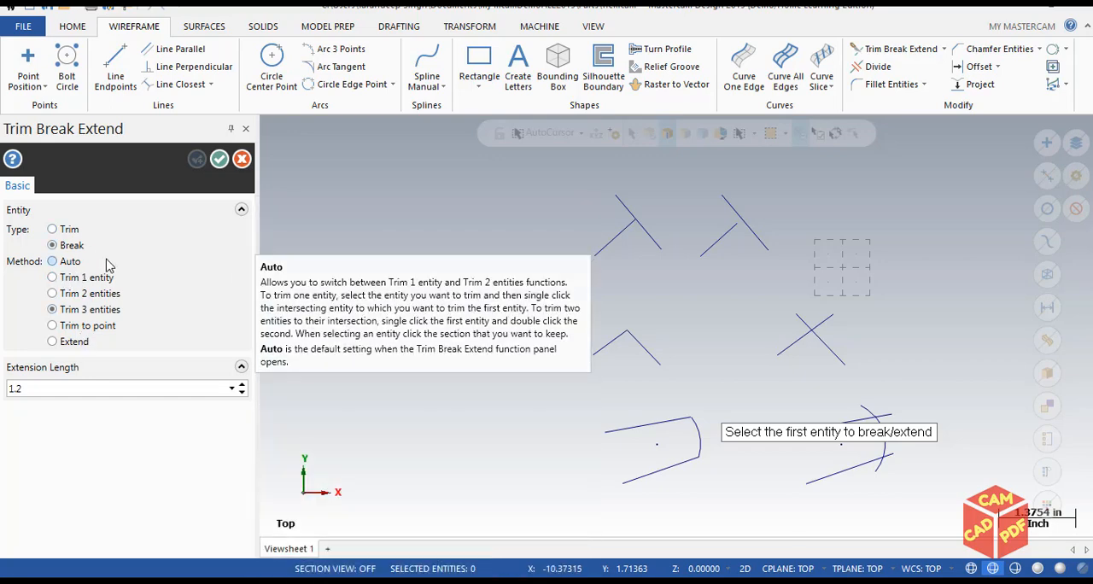
pyautogui.click(72, 231)
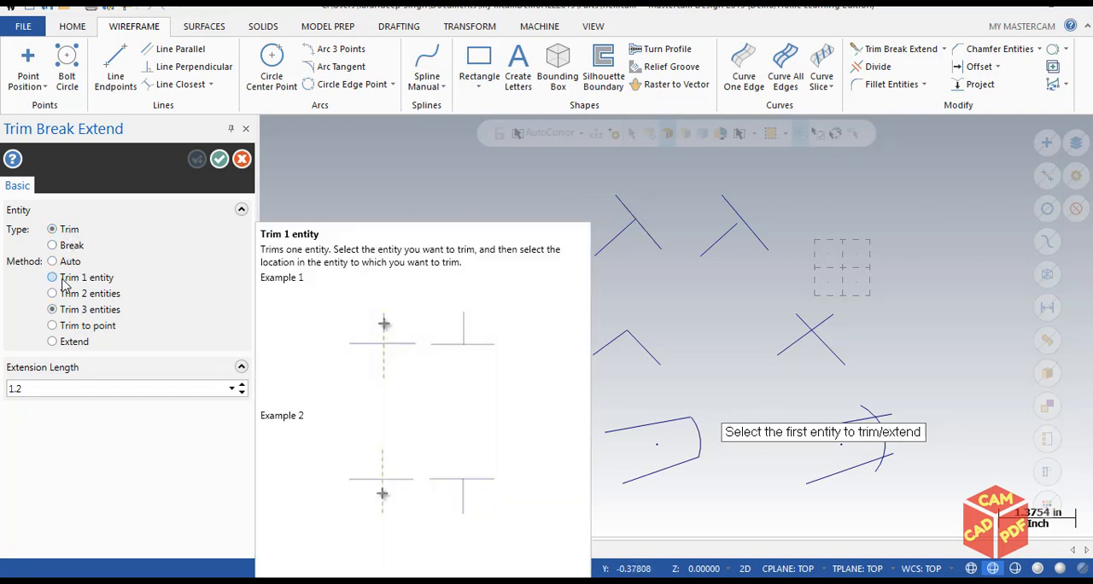
pyautogui.click(64, 281)
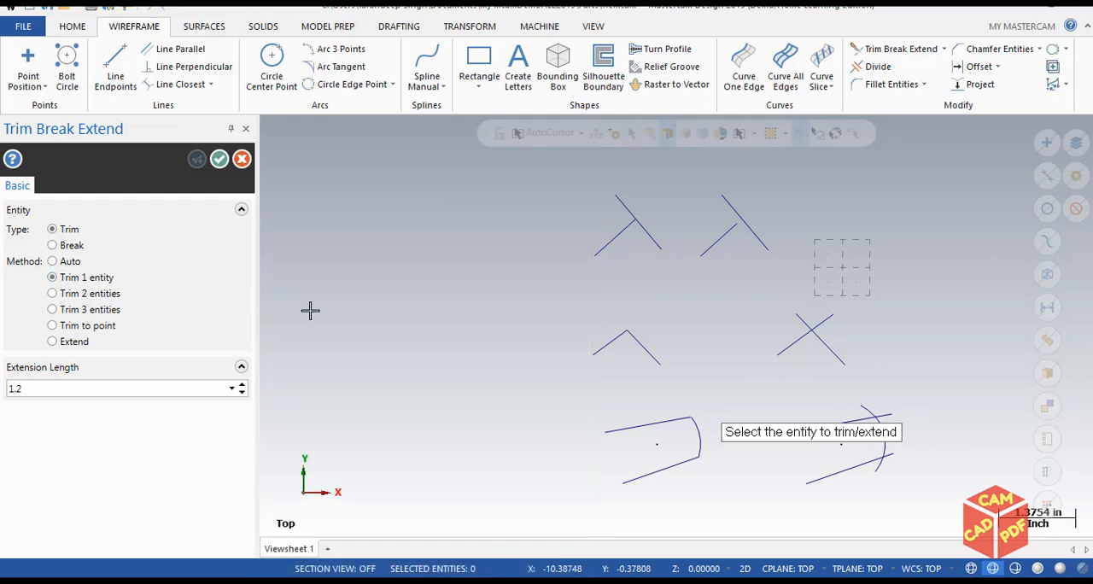
pyautogui.scroll(5, 762, 215)
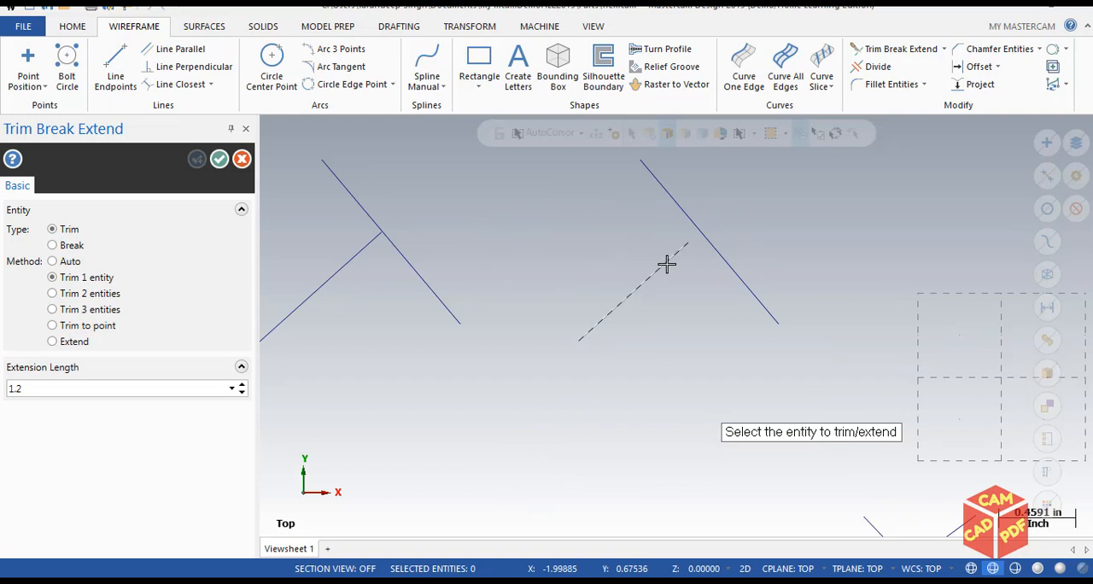
pyautogui.click(666, 265)
pyautogui.click(708, 239)
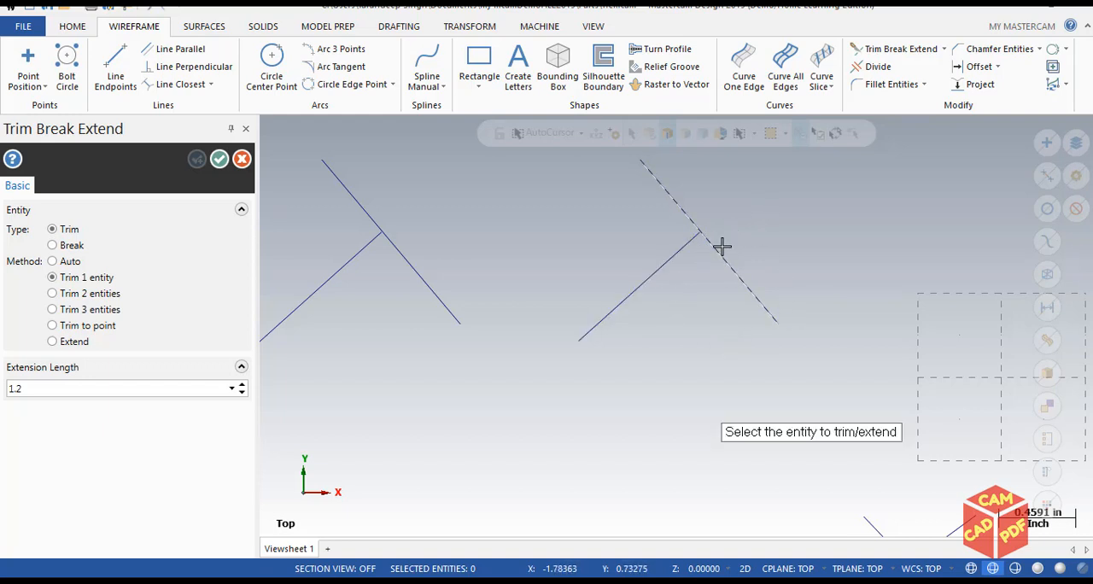
# Trim the two crossing lines to their intersection with the Trim 2 entities method, keeping both lower portions as a peak.
pyautogui.scroll(-1, 577, 268)
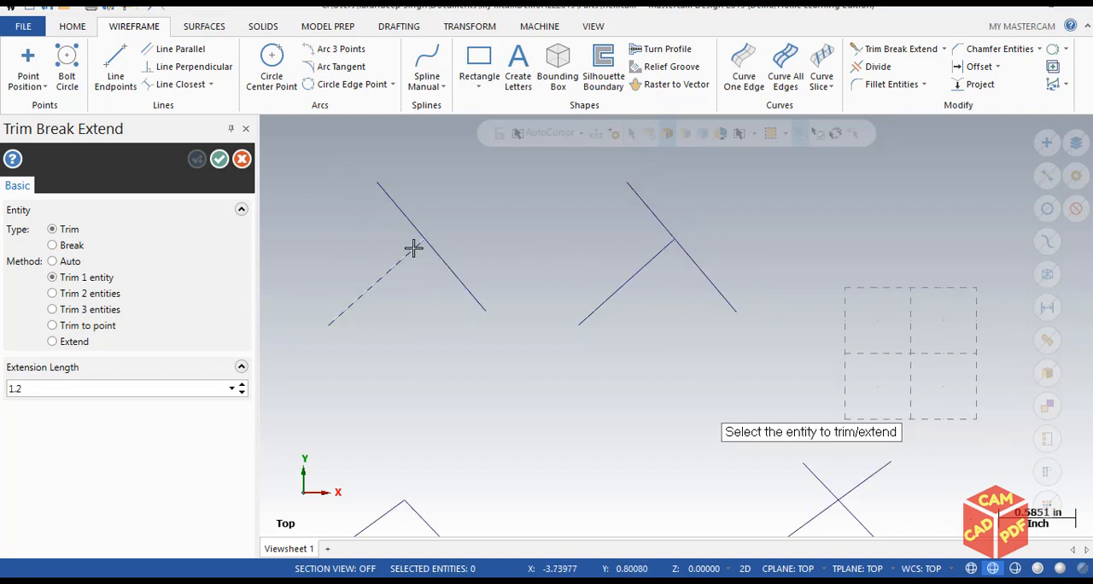
pyautogui.scroll(-3, 666, 282)
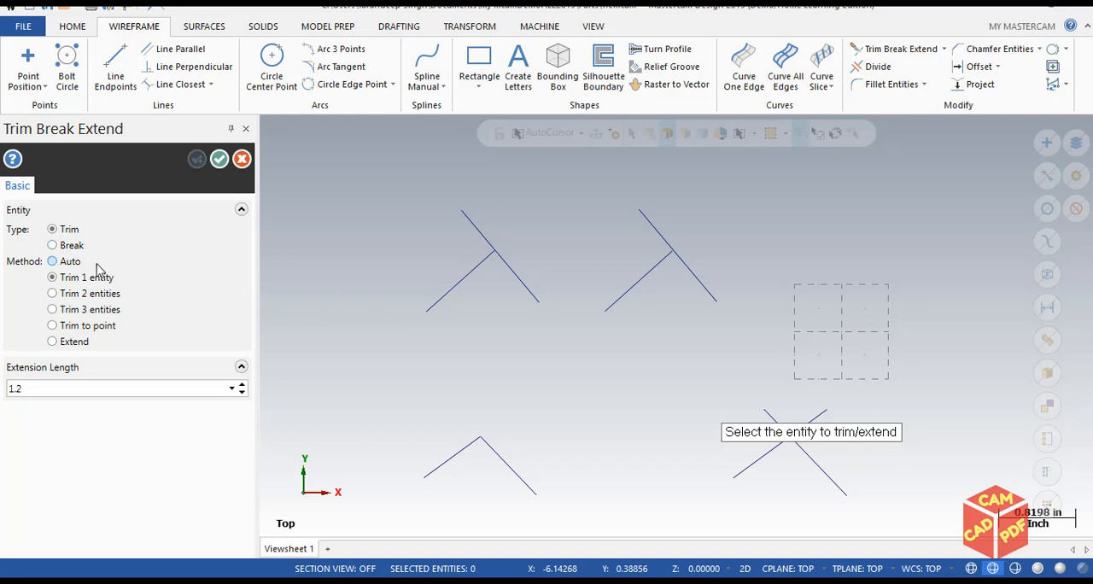
pyautogui.scroll(-1, 457, 291)
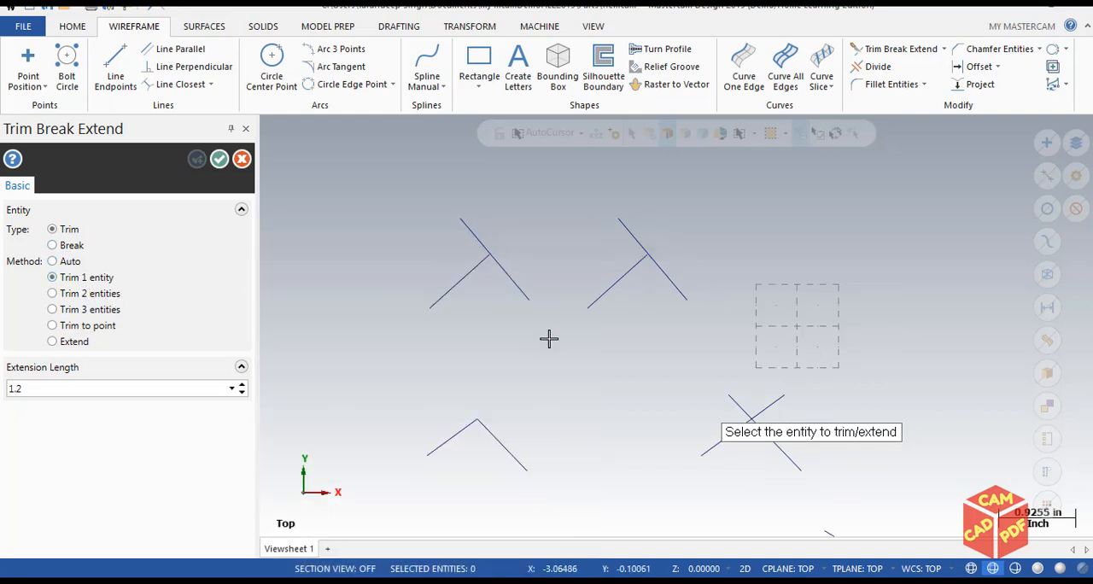
pyautogui.moveTo(481, 340); pyautogui.dragTo(500, 230, button='middle')
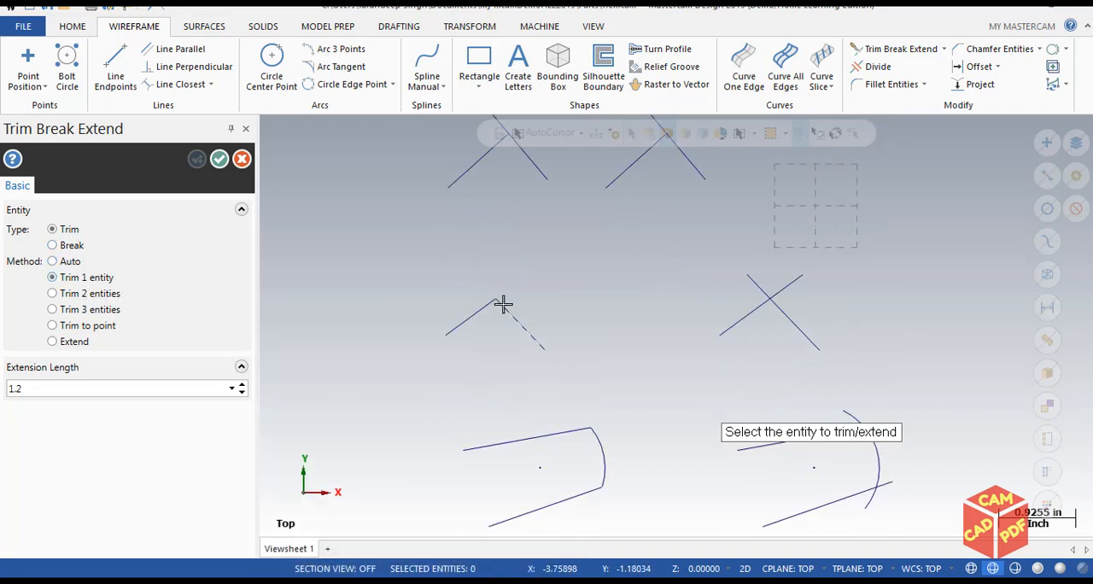
pyautogui.scroll(3, 504, 303)
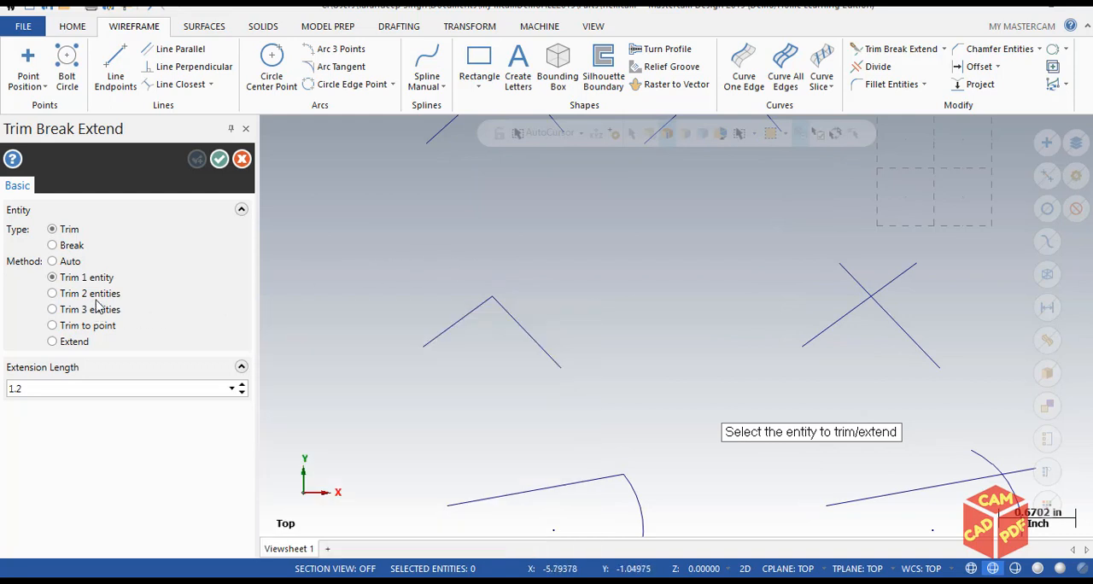
pyautogui.moveTo(95, 301)
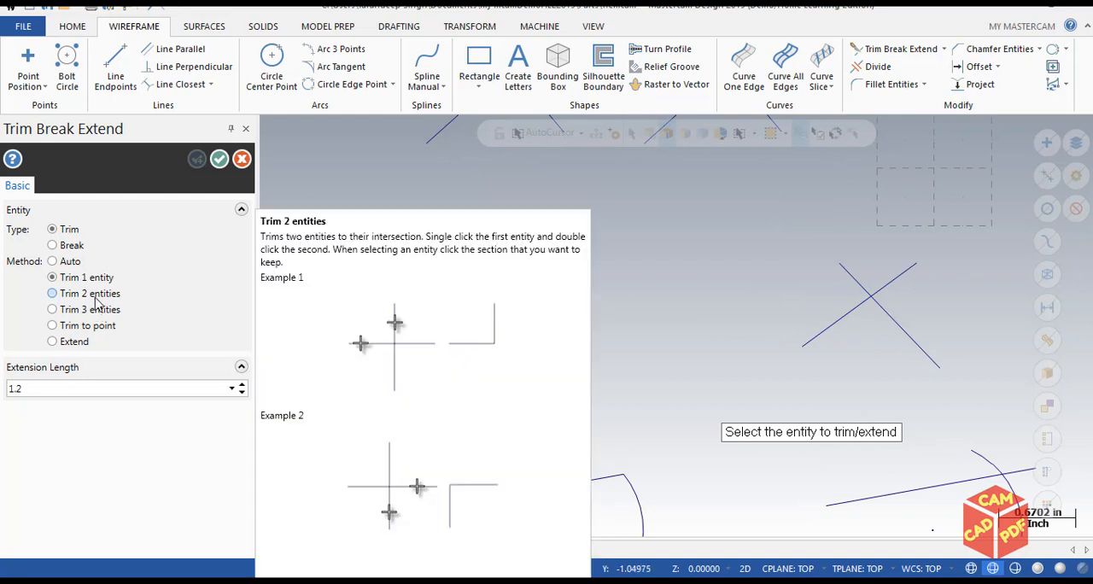
pyautogui.click(92, 296)
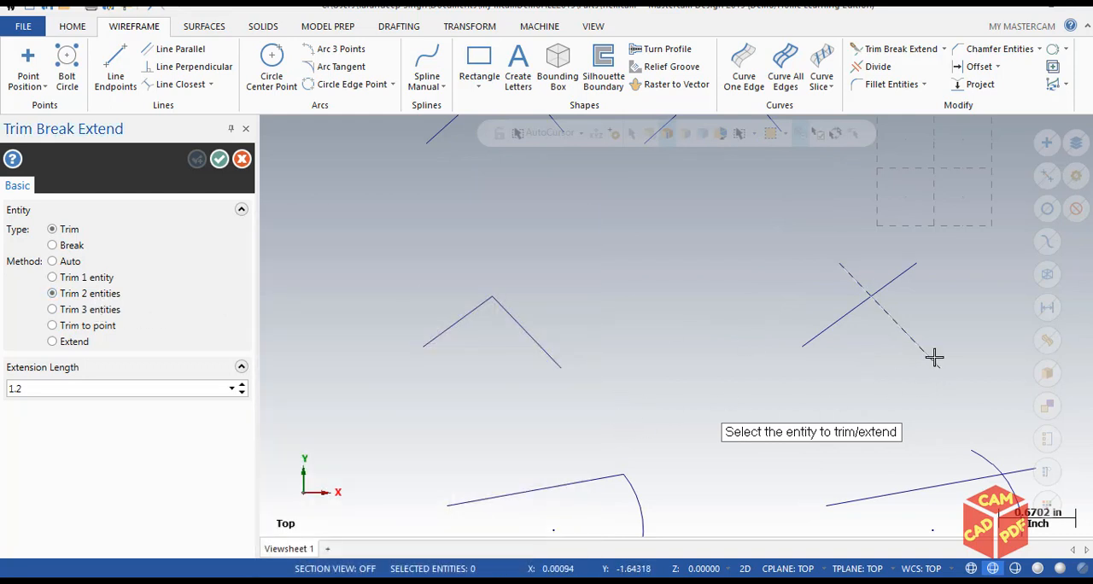
pyautogui.scroll(2, 934, 357)
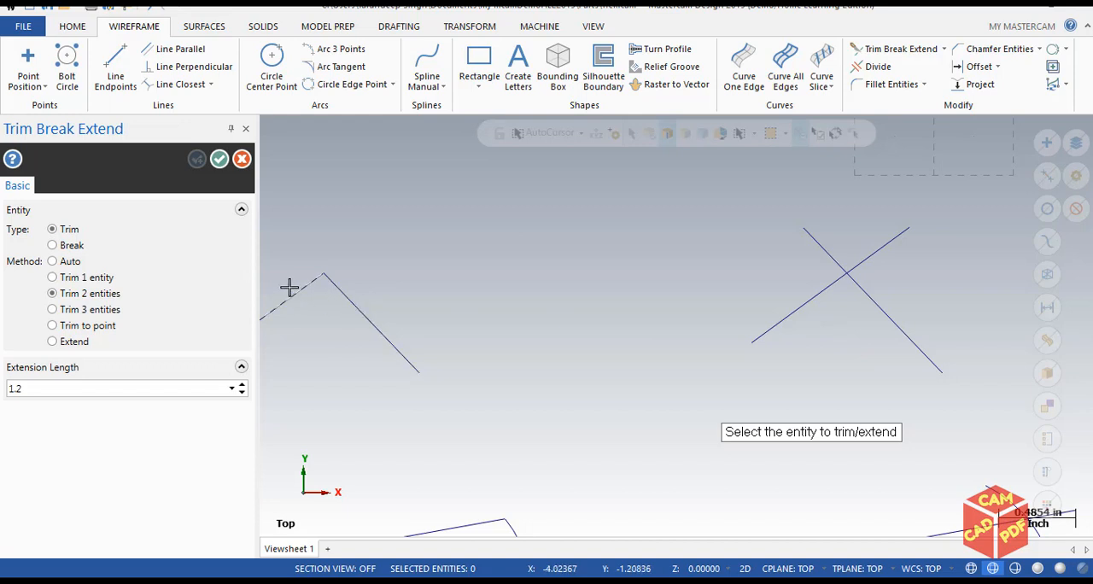
pyautogui.click(793, 317)
pyautogui.click(888, 318)
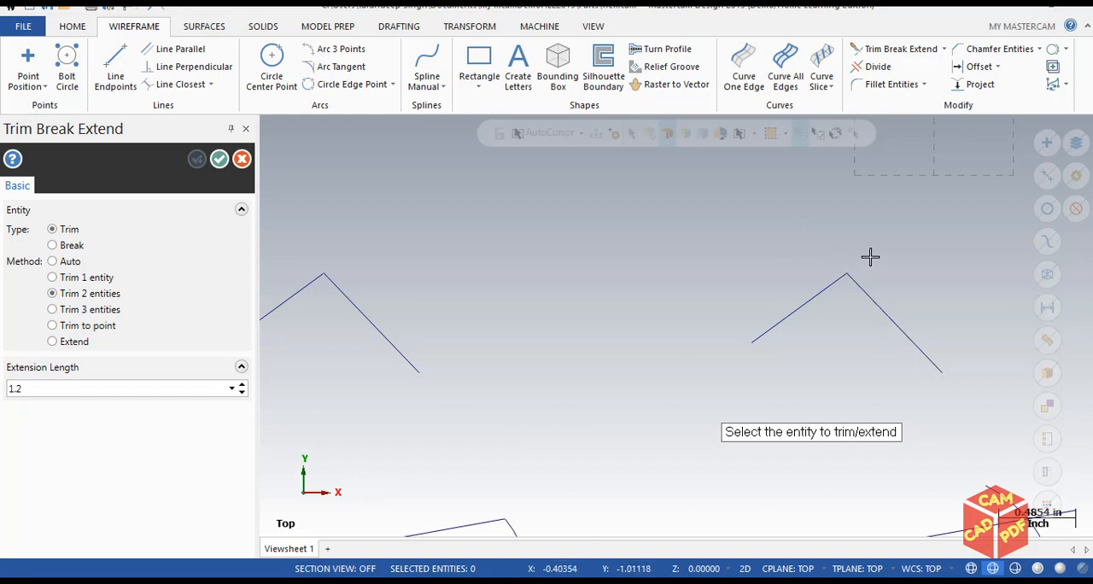
# Trim the upper line, lower line and crossing arc to each other with Trim 3 entities, keeping the arc portion between the lines.
pyautogui.scroll(-1, 854, 270)
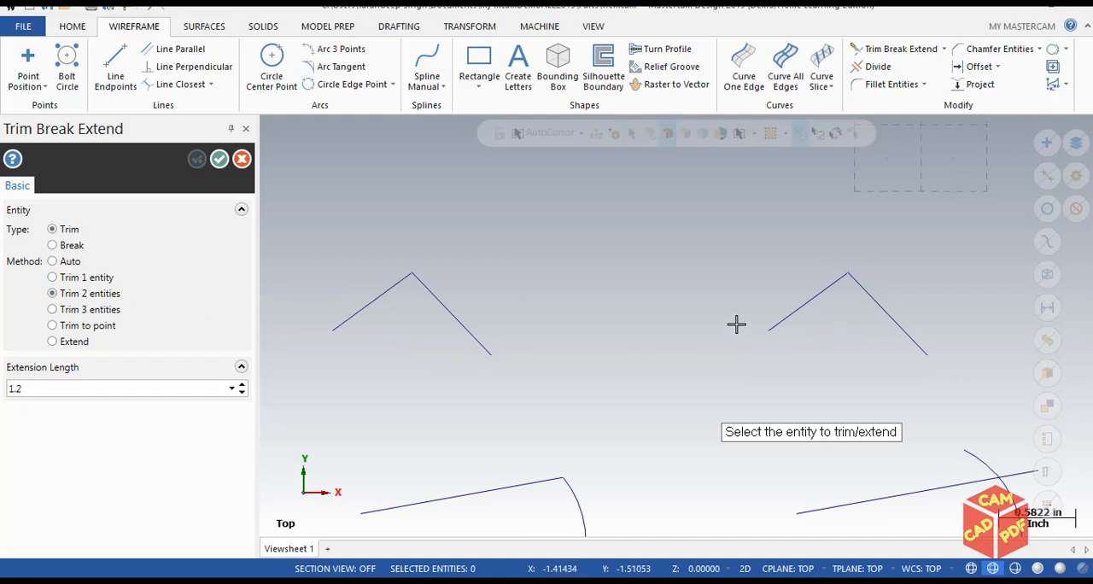
pyautogui.scroll(2, 850, 316)
pyautogui.scroll(-1, 474, 352)
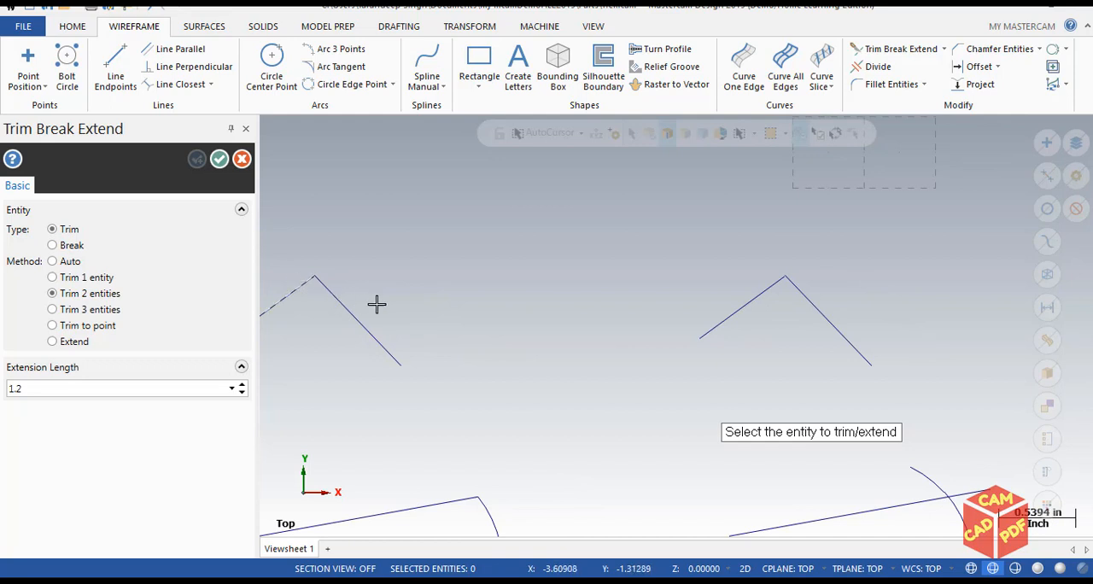
pyautogui.scroll(-1, 538, 275)
pyautogui.scroll(-1, 563, 340)
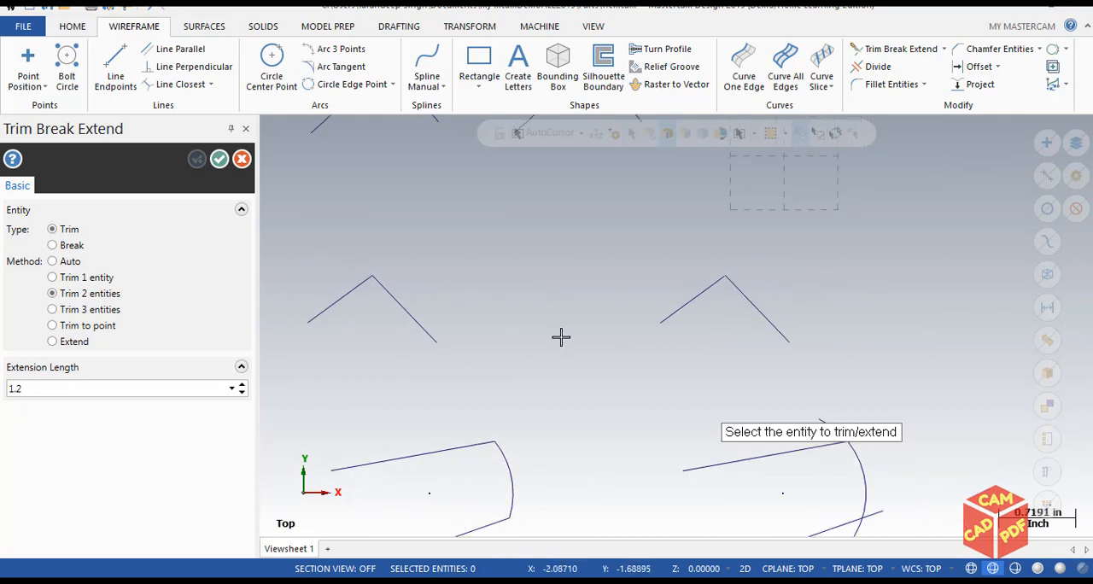
pyautogui.moveTo(556, 347); pyautogui.dragTo(602, 206, button='middle')
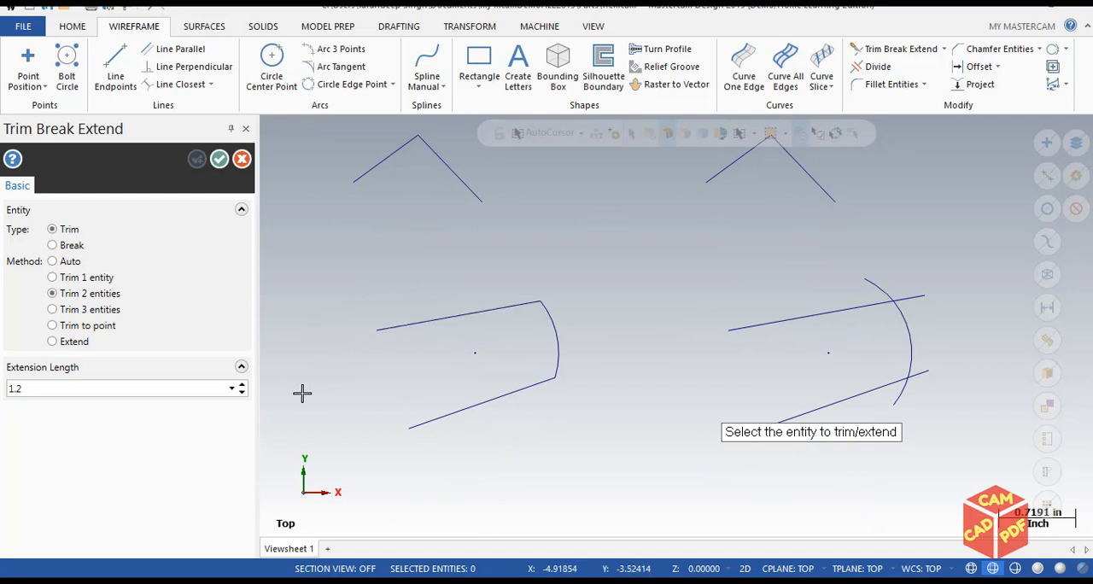
pyautogui.click(86, 312)
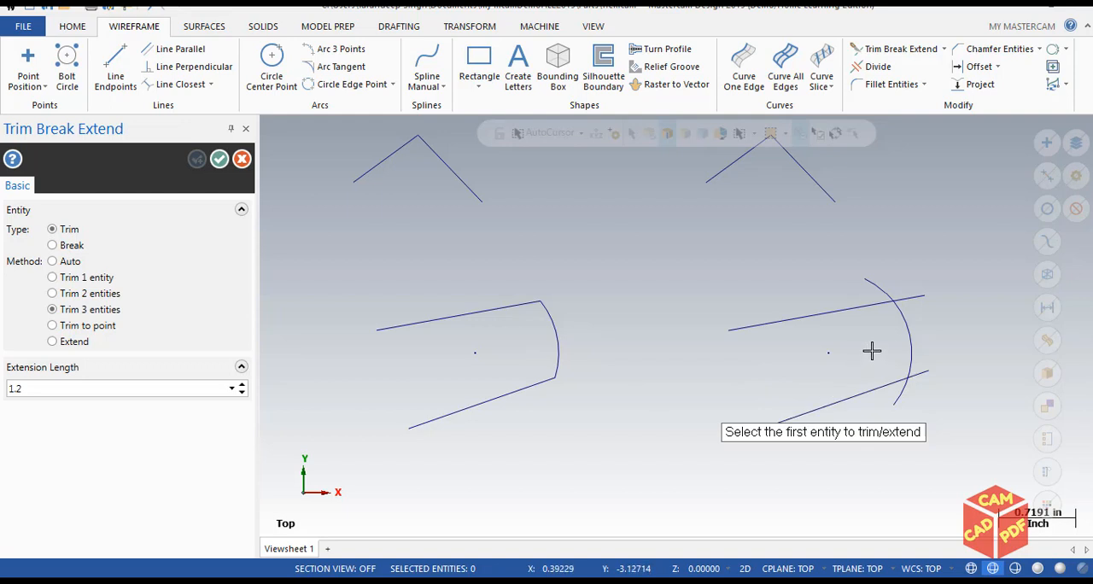
pyautogui.moveTo(938, 323); pyautogui.dragTo(868, 296, button='middle')
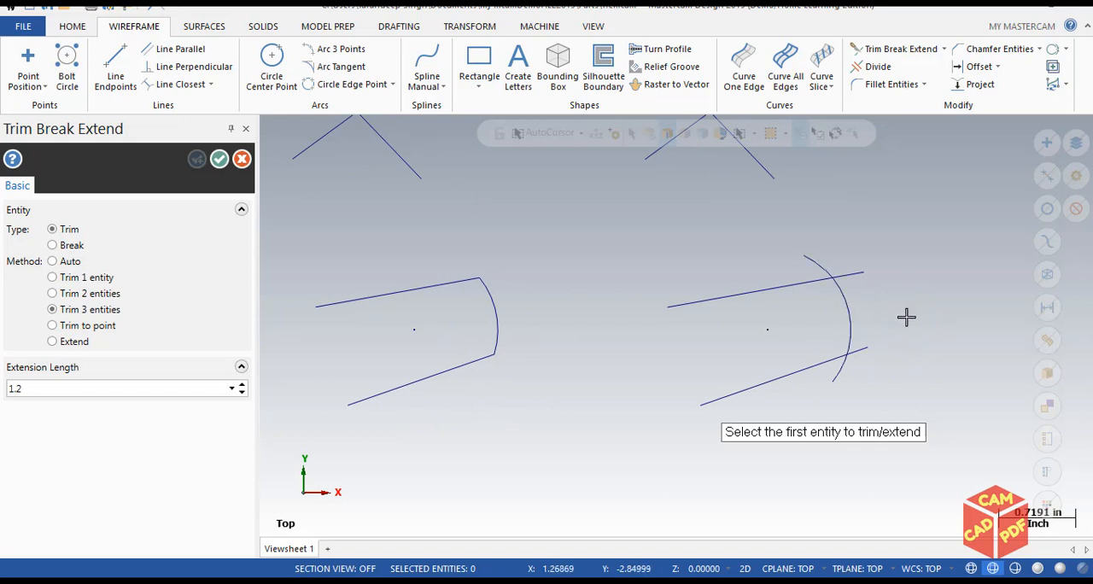
pyautogui.click(786, 285)
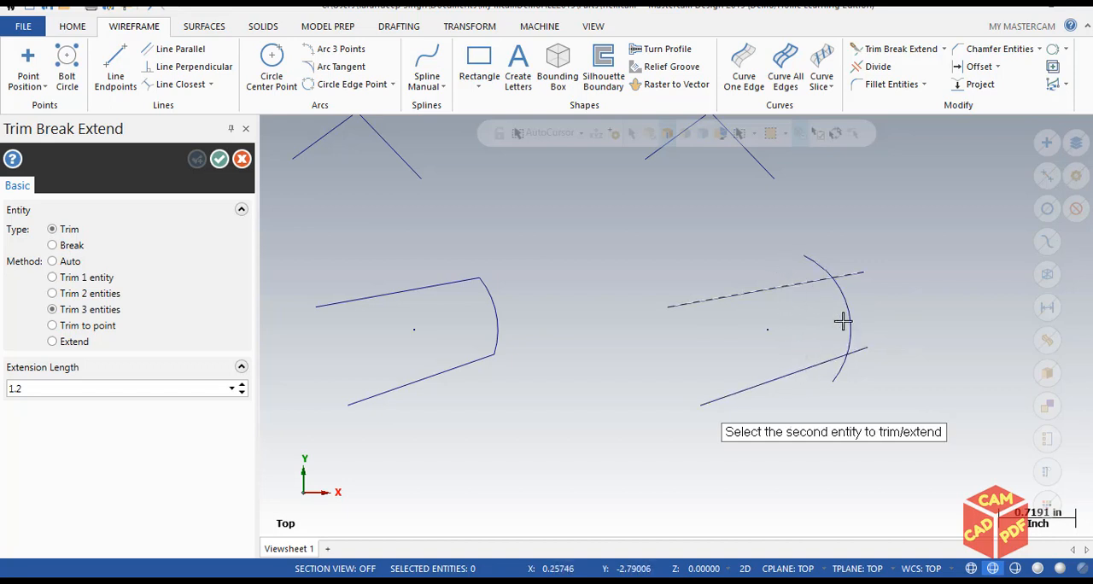
pyautogui.click(808, 369)
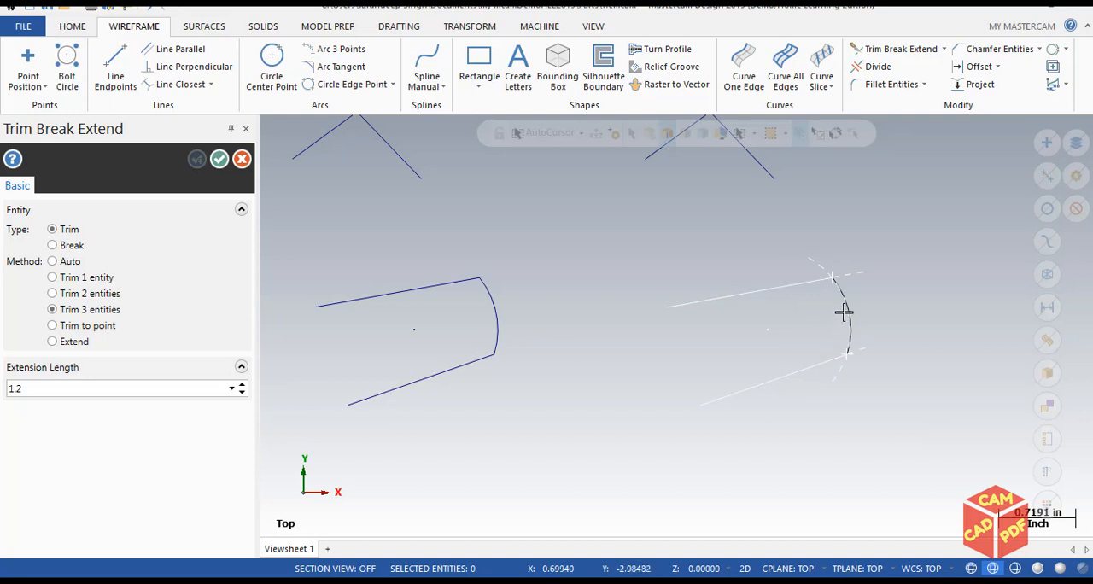
pyautogui.click(844, 311)
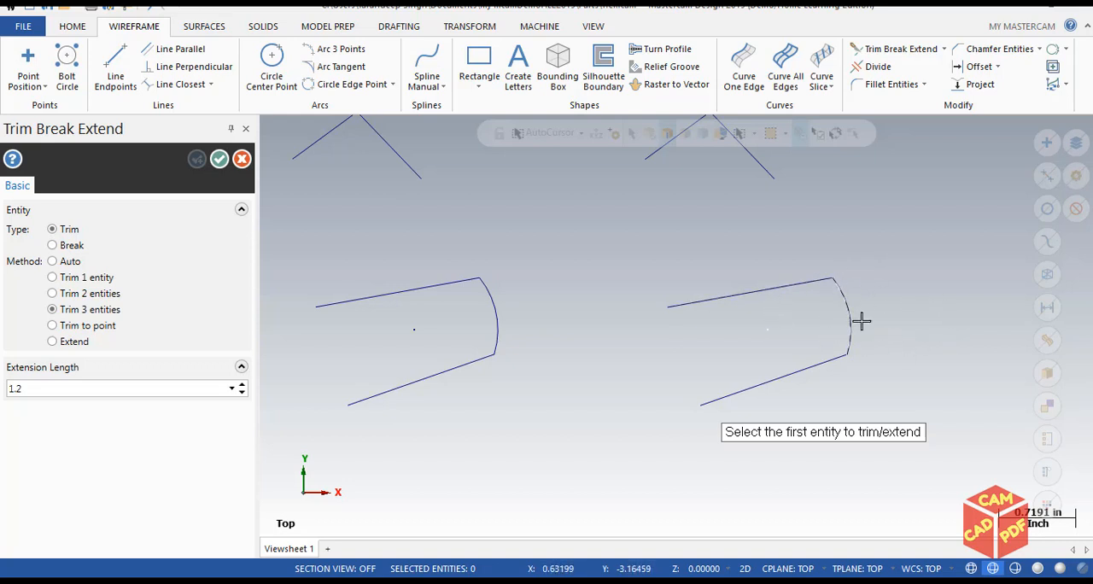
# Undo the three-entity trim of the two lines and the arc.
pyautogui.scroll(2, 812, 332)
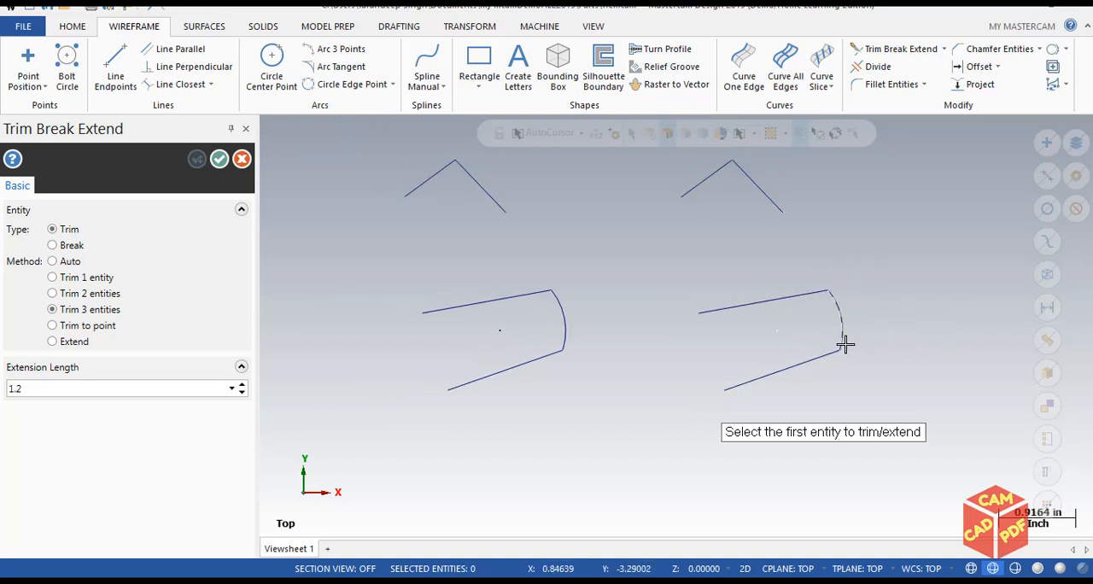
pyautogui.scroll(1, 841, 347)
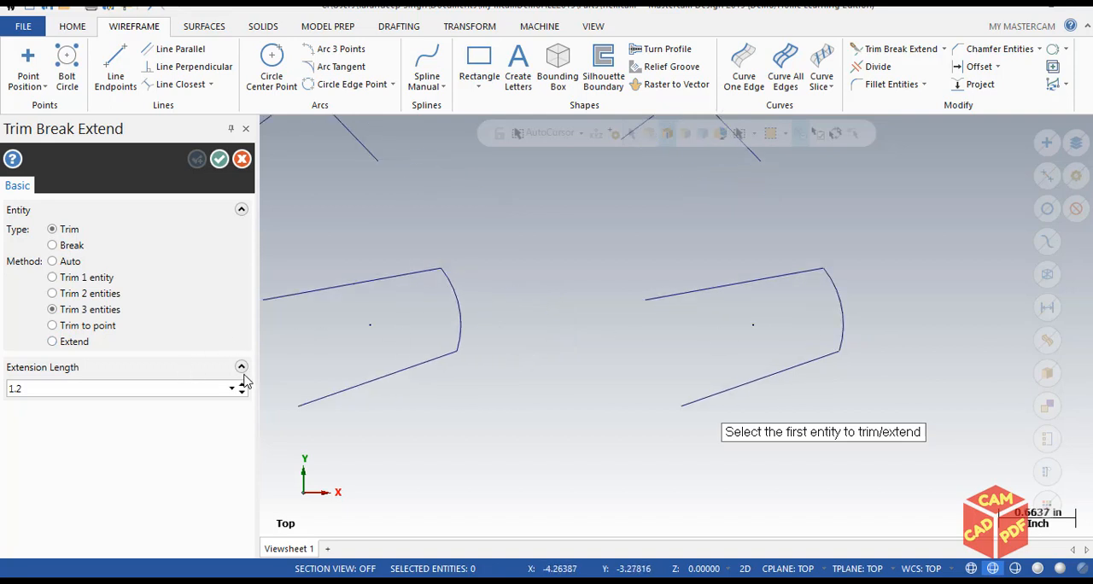
pyautogui.hotkey('ctrl', 'z')
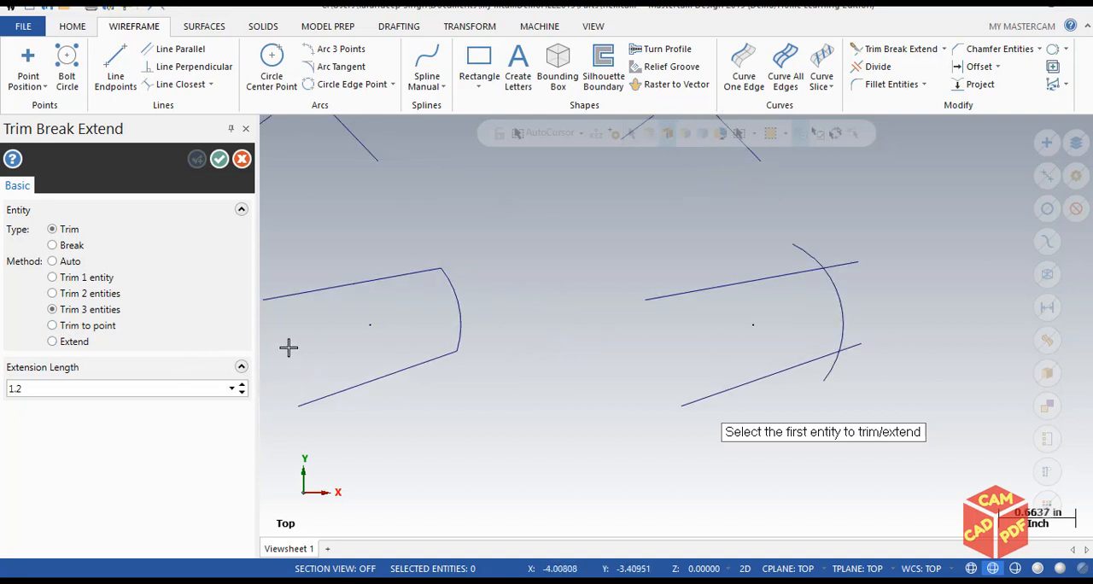
# Try trimming the upper line to a location beside the arc with the Trim to point method.
pyautogui.click(92, 328)
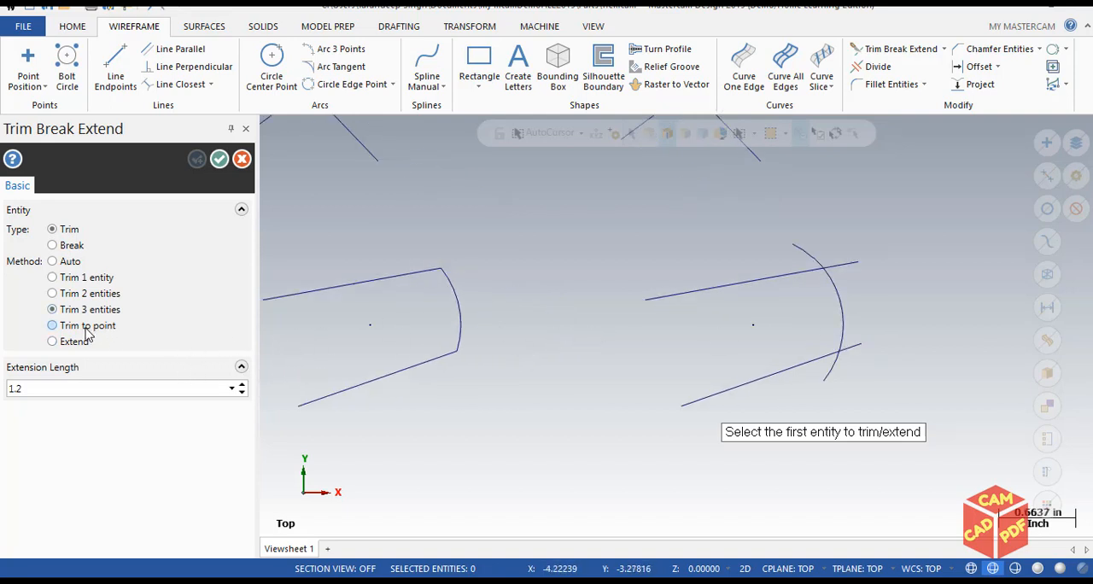
pyautogui.click(794, 271)
pyautogui.click(832, 277)
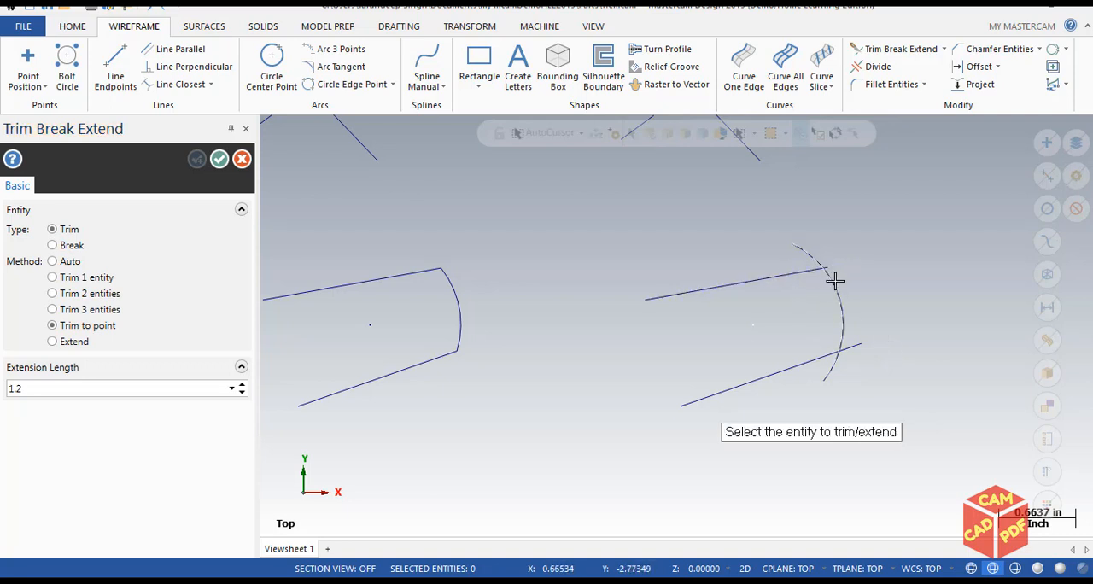
pyautogui.scroll(4, 852, 276)
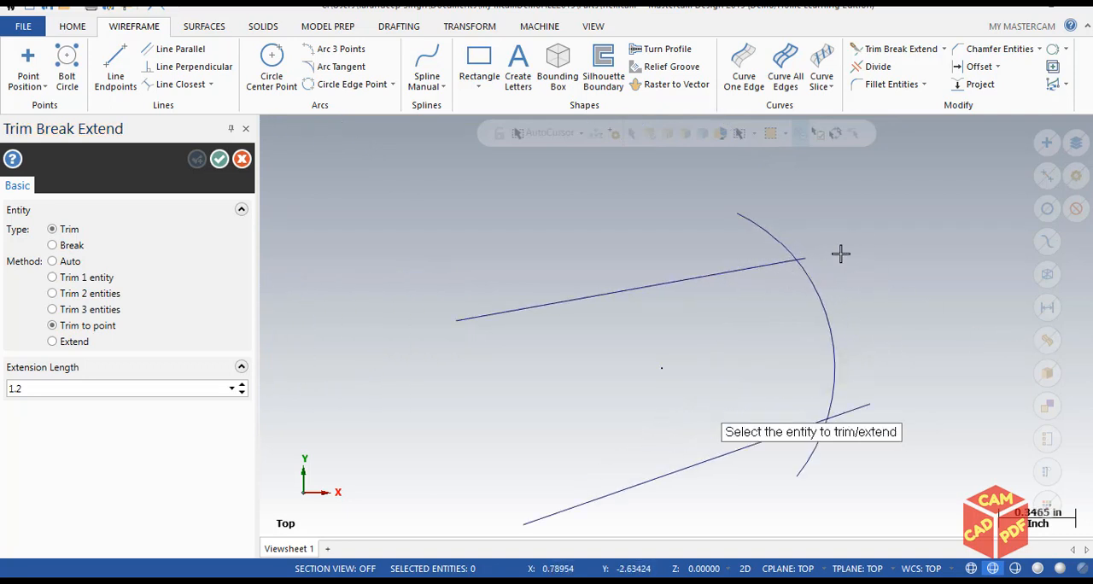
# Undo the last point trim and trim the upper line to the arc's center point, keeping the portion that crosses the arc.
pyautogui.hotkey('ctrl', 'z')
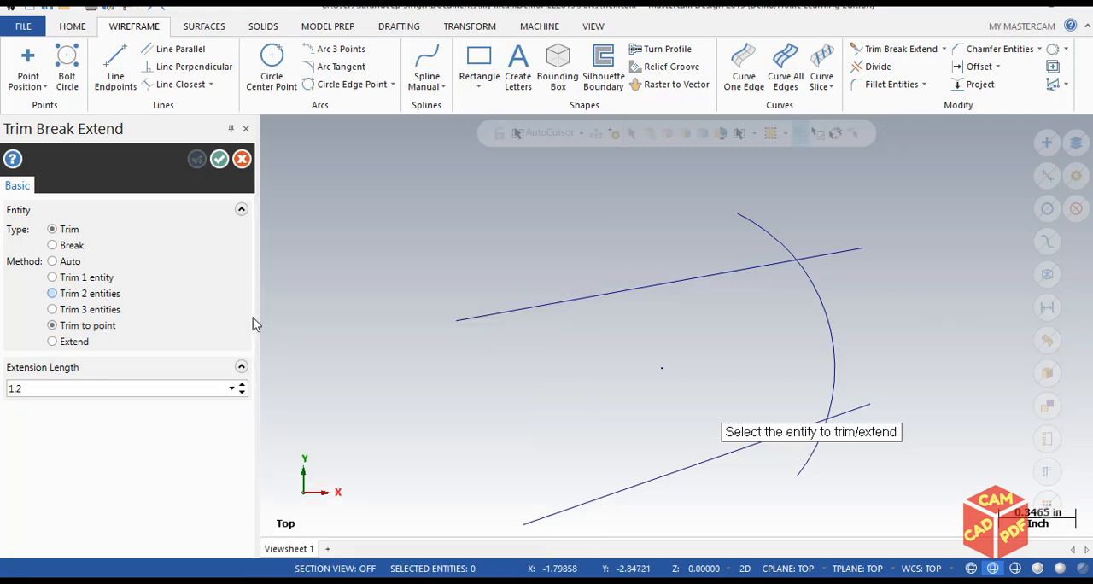
pyautogui.click(742, 274)
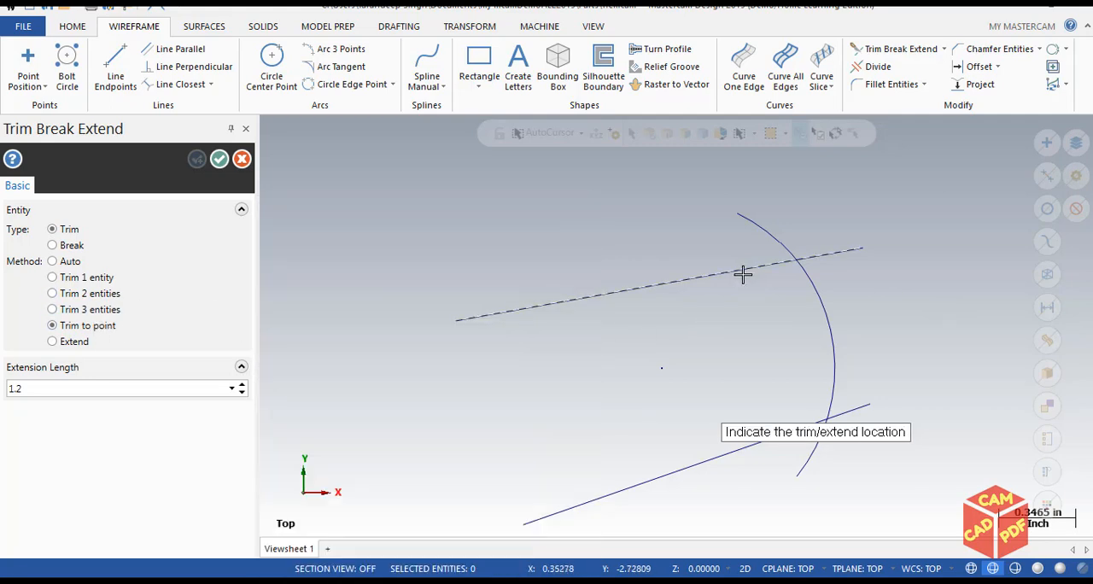
pyautogui.click(663, 369)
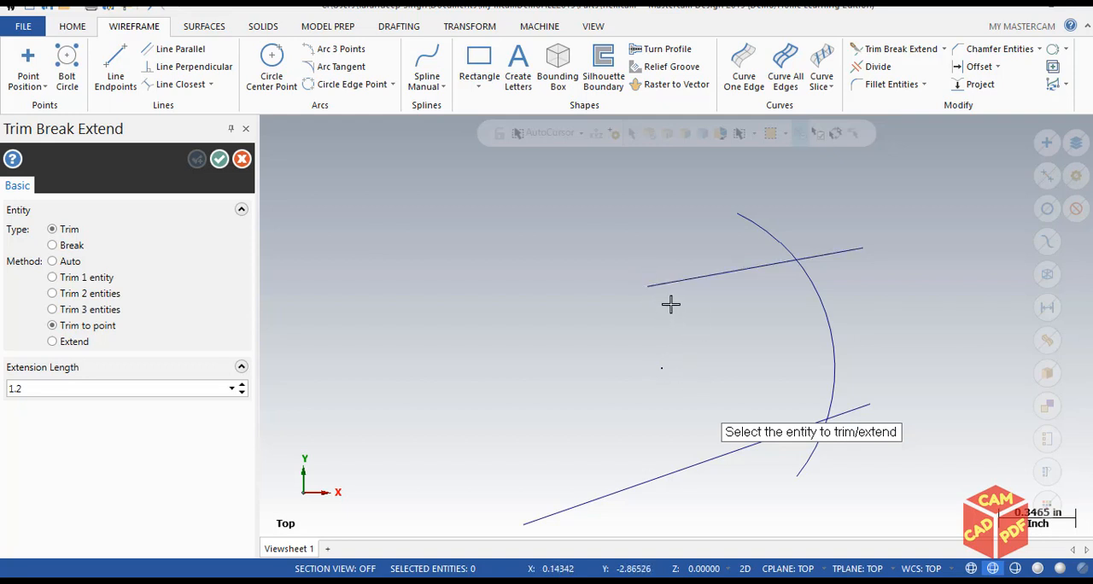
# Extend the upper line beyond its left endpoint using the Extend method with an extension length of 1.0.
pyautogui.scroll(-3, 681, 317)
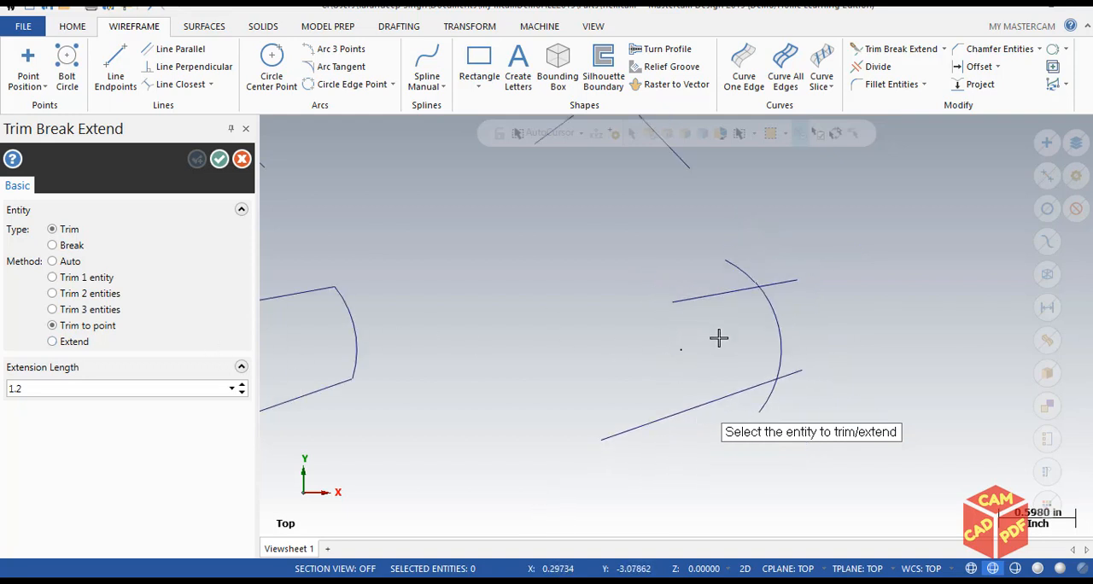
pyautogui.scroll(-1, 601, 349)
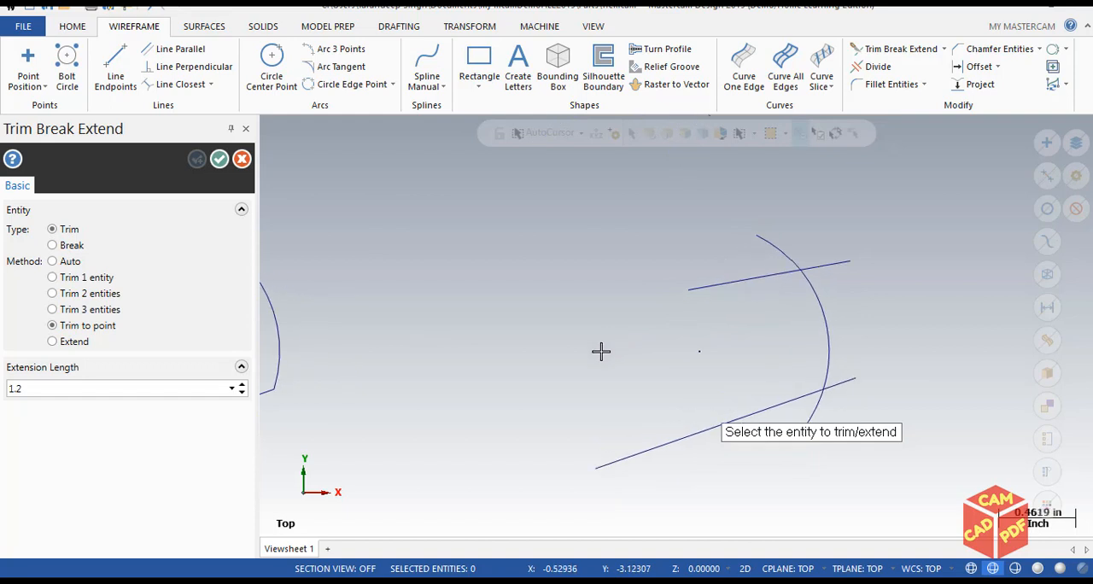
pyautogui.click(81, 343)
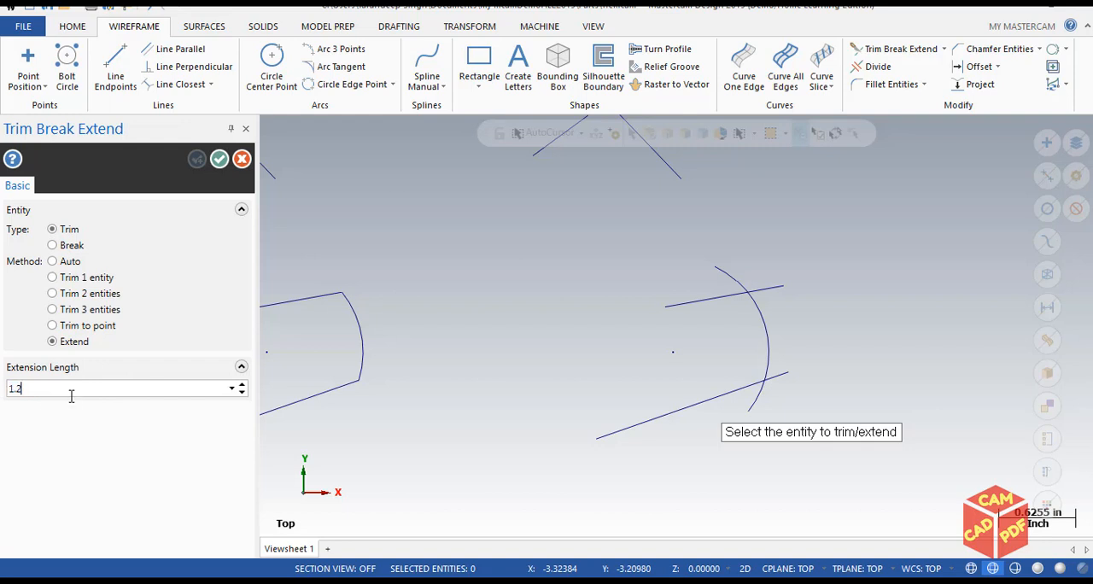
pyautogui.press('BackSpace')
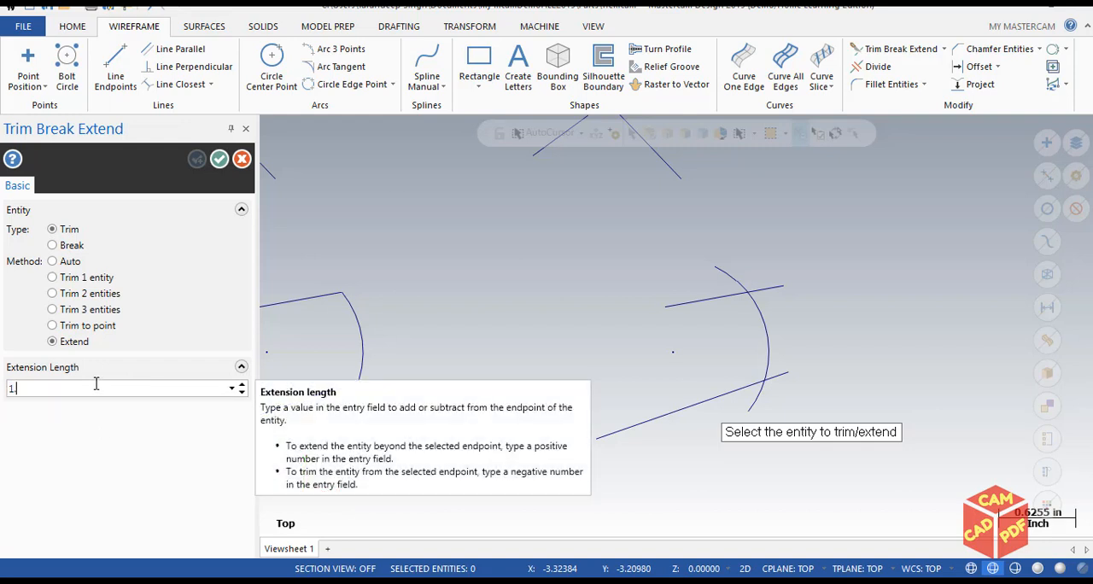
pyautogui.write('0')
pyautogui.click(661, 305)
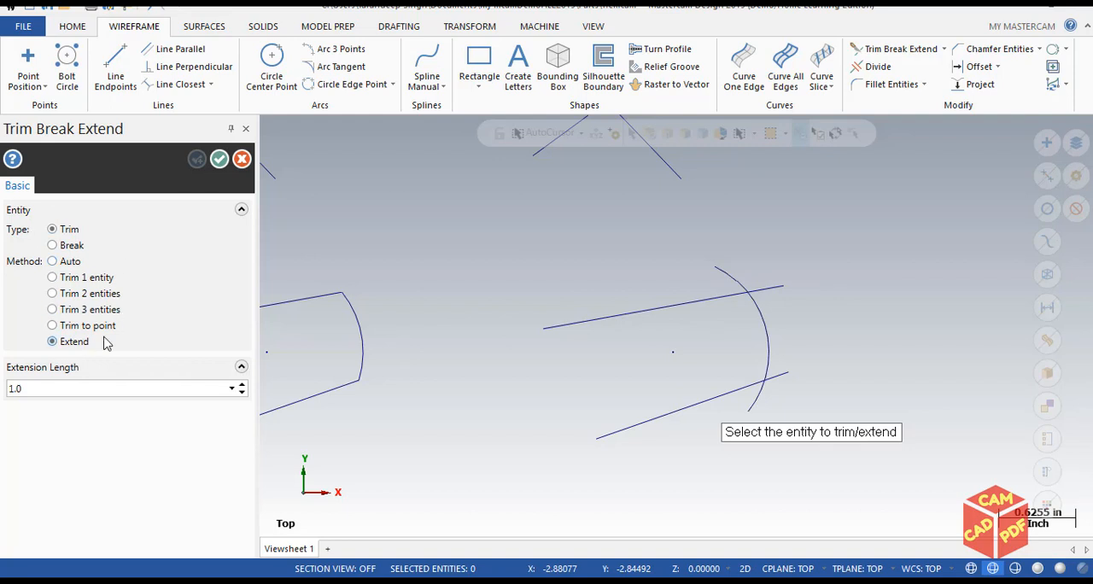
# Break the upper line where it crosses the arc, using the Break type with the Trim 1 entity method.
pyautogui.click(66, 246)
pyautogui.scroll(-2, 359, 295)
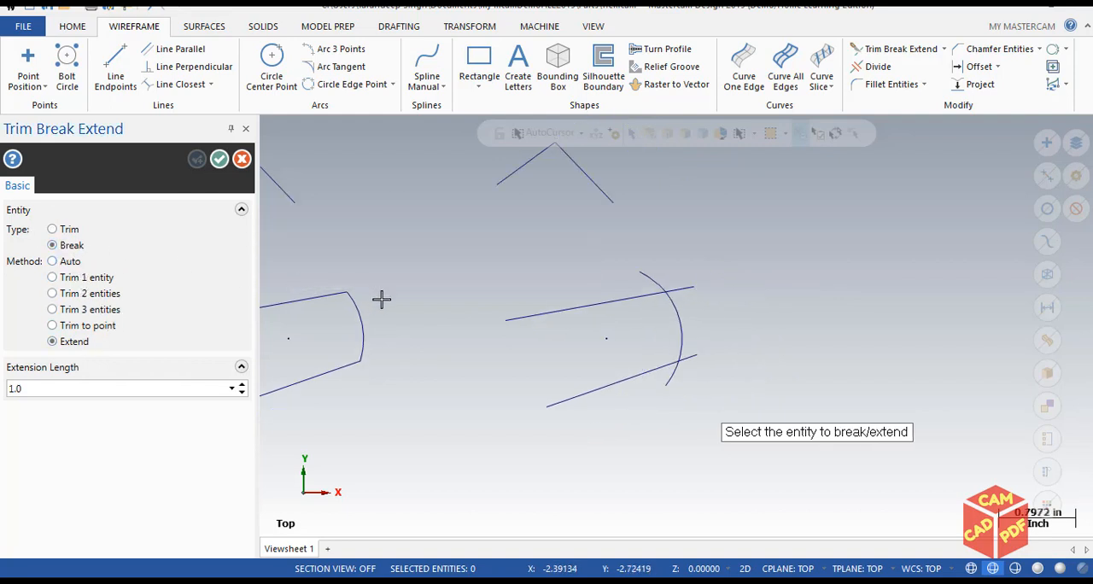
pyautogui.moveTo(423, 308); pyautogui.dragTo(737, 441, button='middle')
pyautogui.scroll(4, 627, 332)
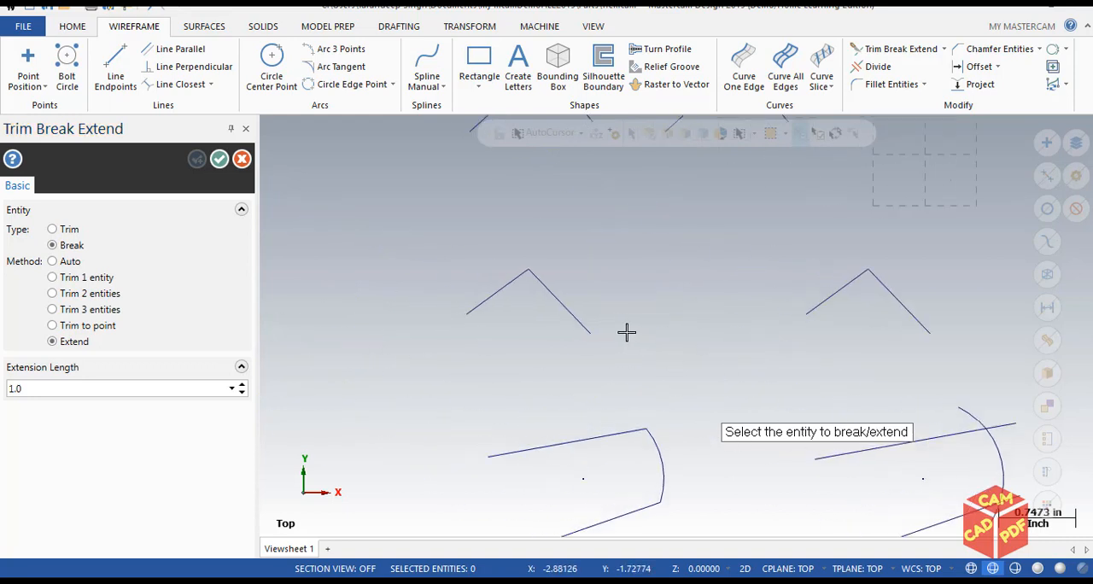
pyautogui.scroll(1, 608, 330)
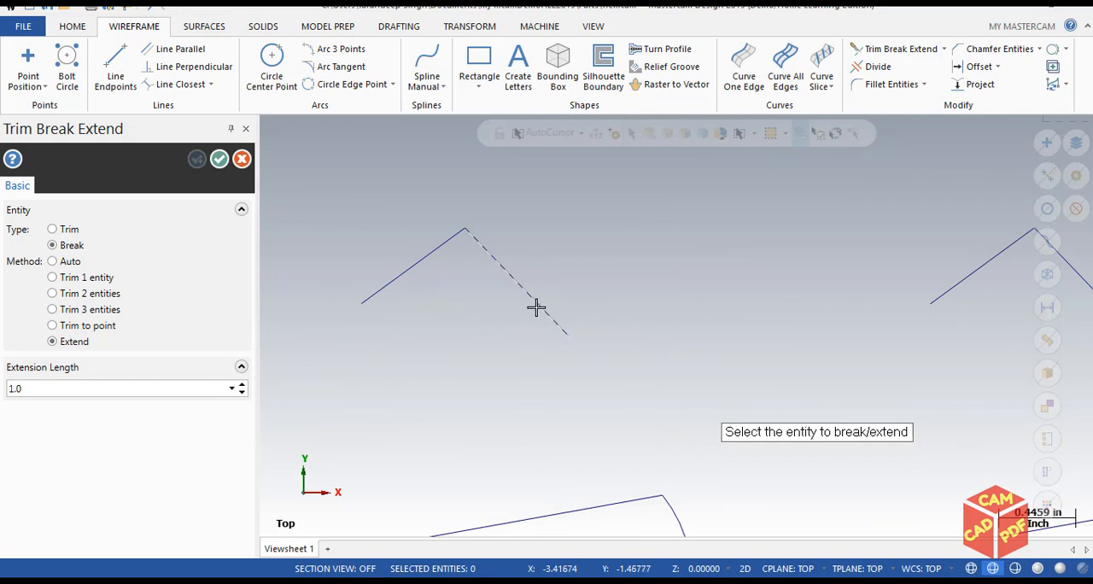
pyautogui.scroll(-2, 597, 380)
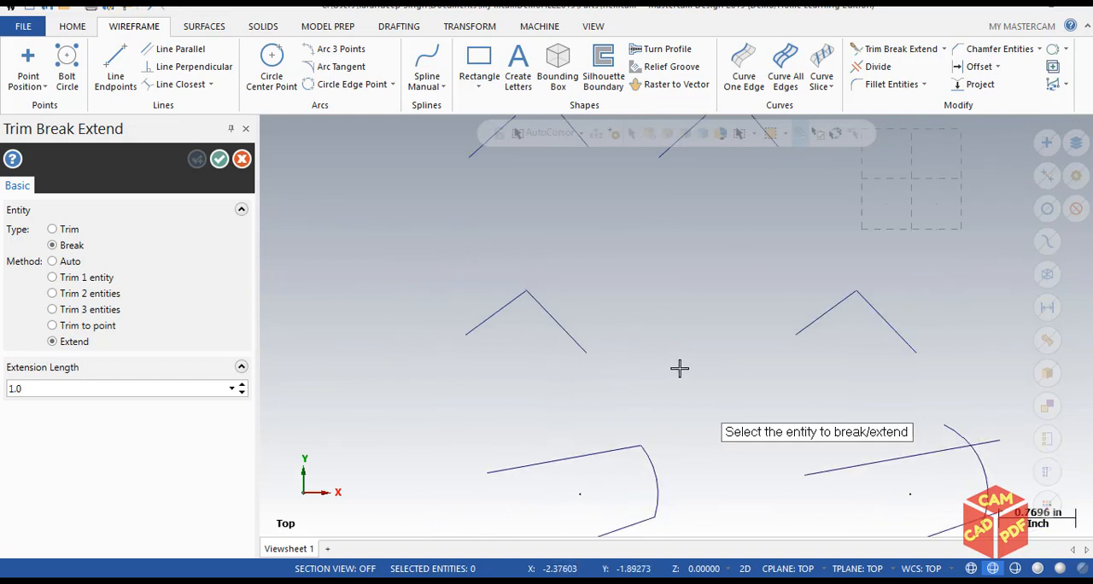
pyautogui.scroll(3, 661, 408)
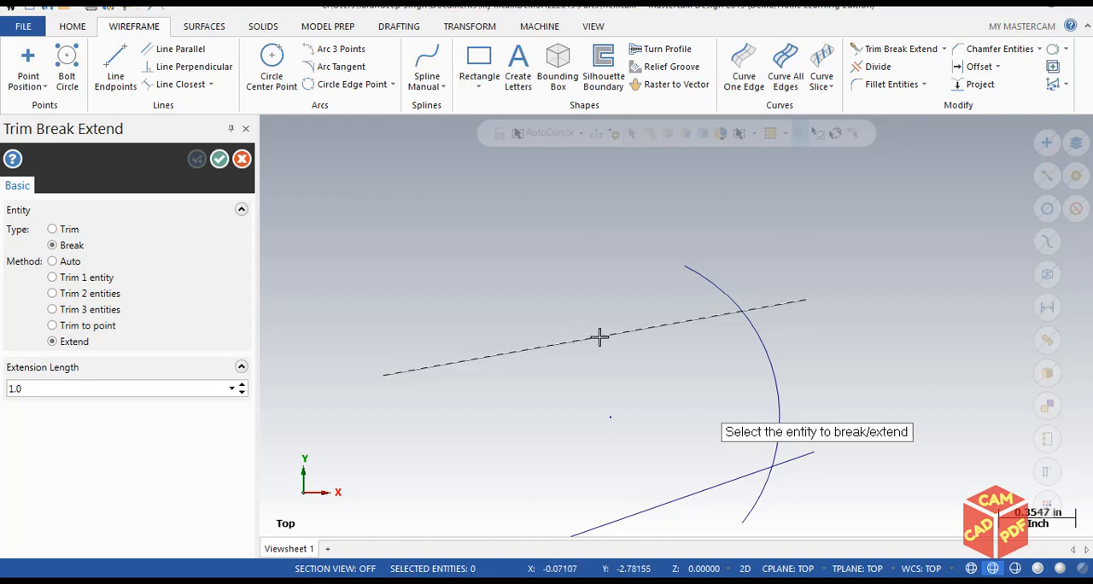
pyautogui.scroll(3, 694, 339)
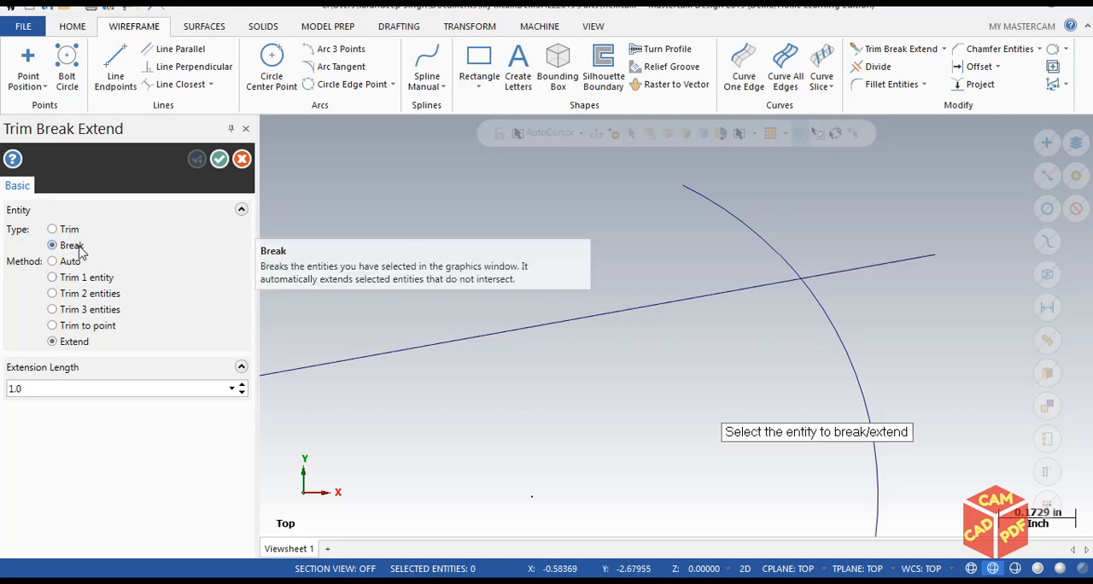
pyautogui.click(52, 277)
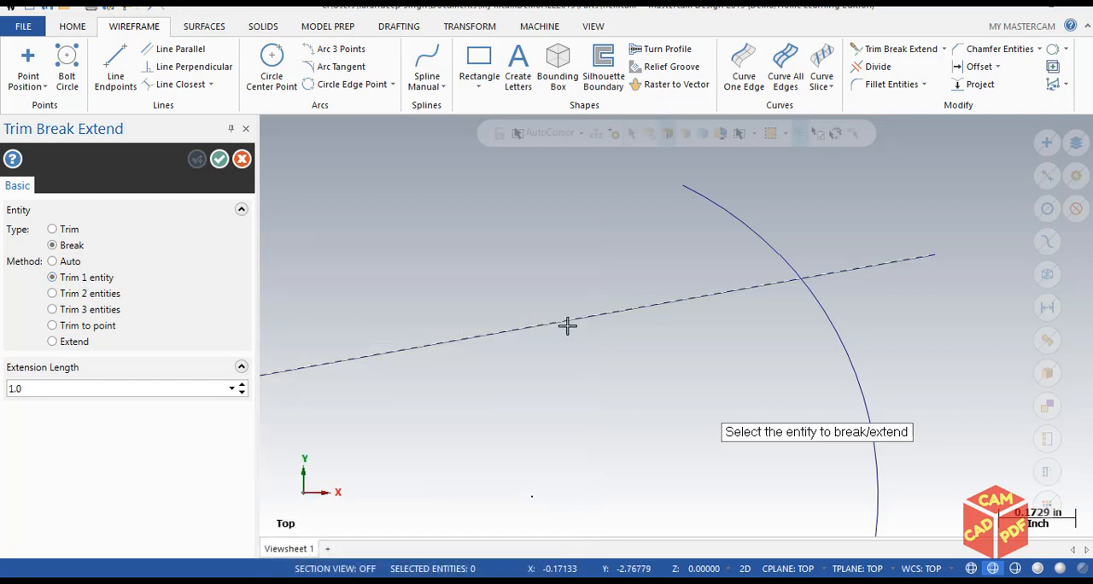
pyautogui.click(706, 295)
pyautogui.click(798, 289)
pyautogui.click(797, 287)
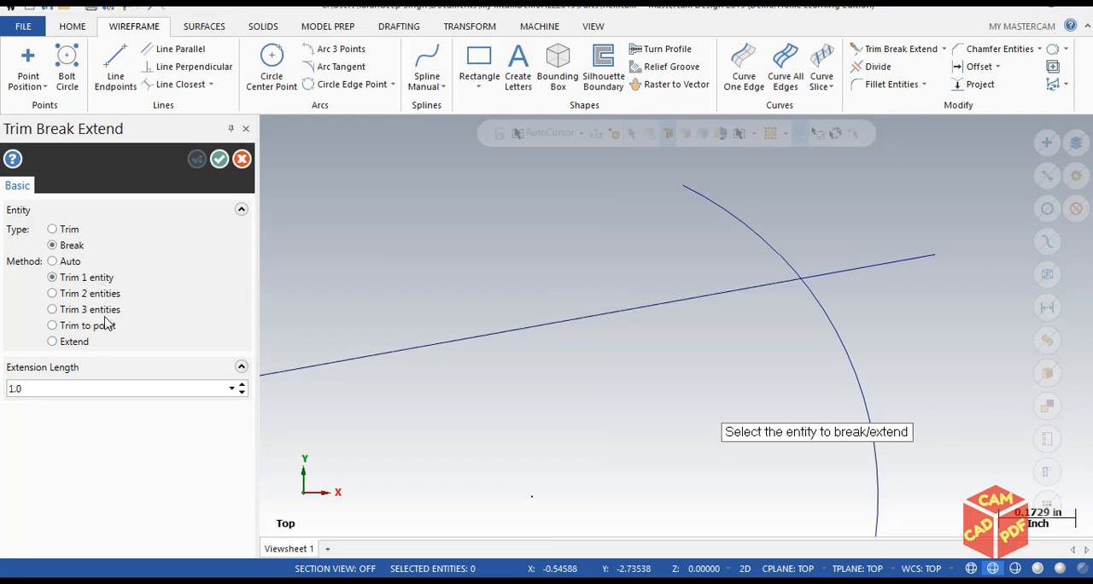
pyautogui.scroll(-1, 684, 309)
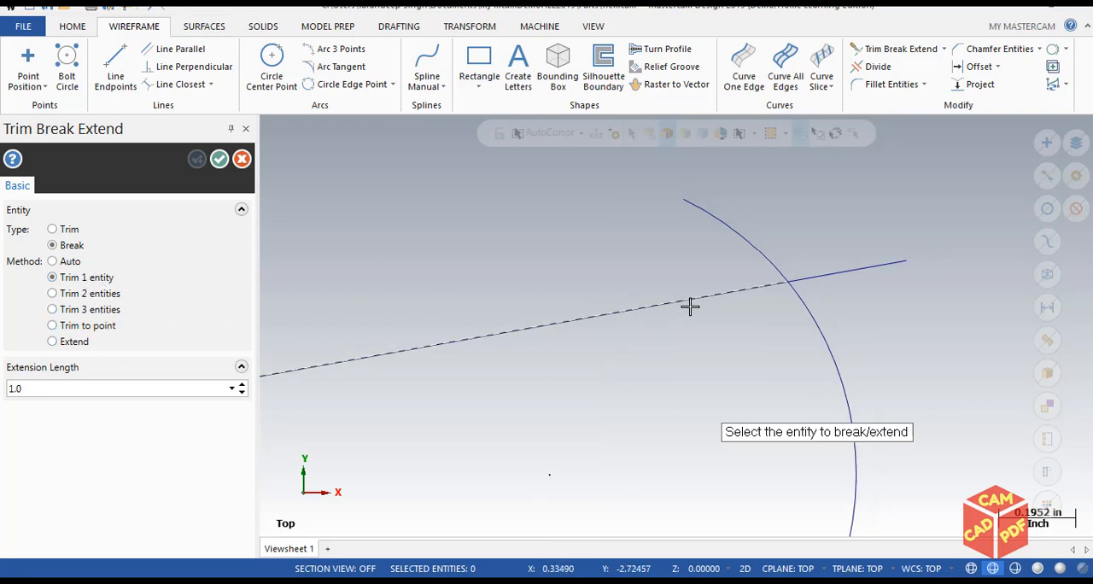
pyautogui.scroll(2, 803, 284)
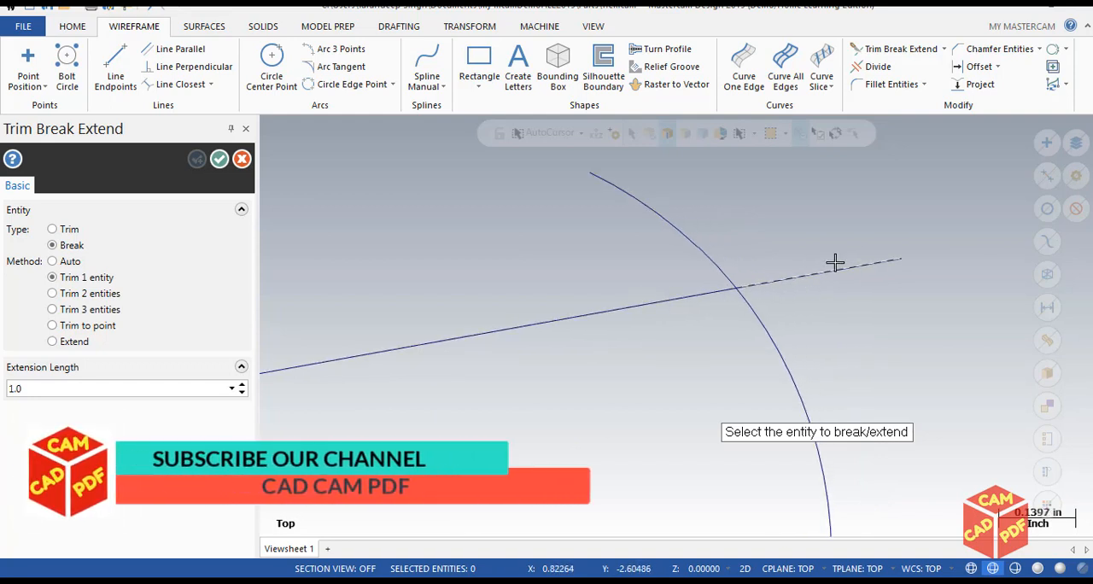
pyautogui.click(218, 159)
pyautogui.scroll(-3, 581, 268)
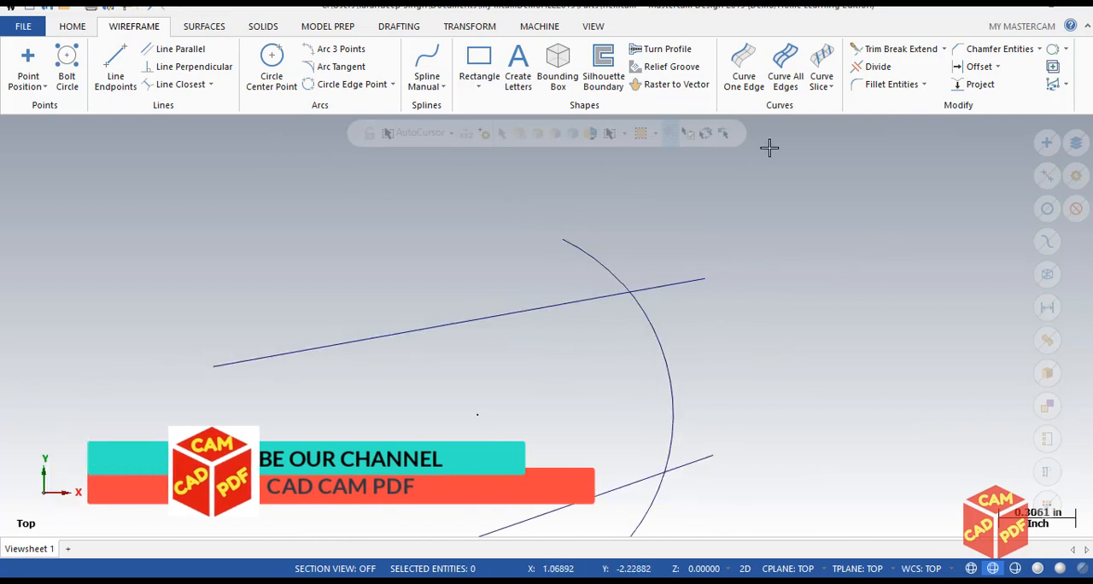
# Try removing the arc section between the upper and lower lines with Divide set to Trim.
pyautogui.click(878, 67)
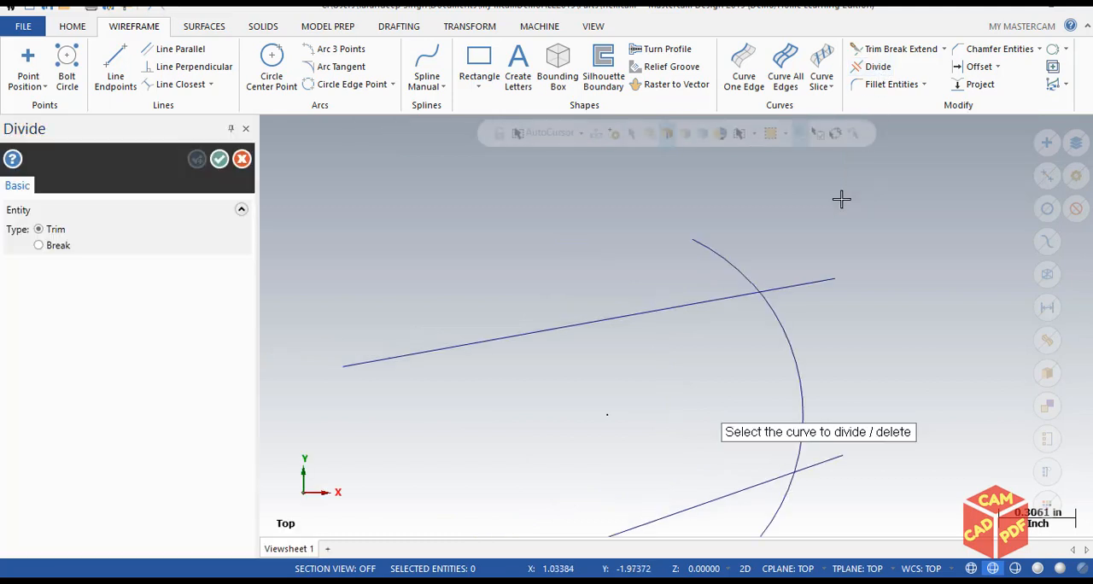
pyautogui.scroll(-8, 768, 416)
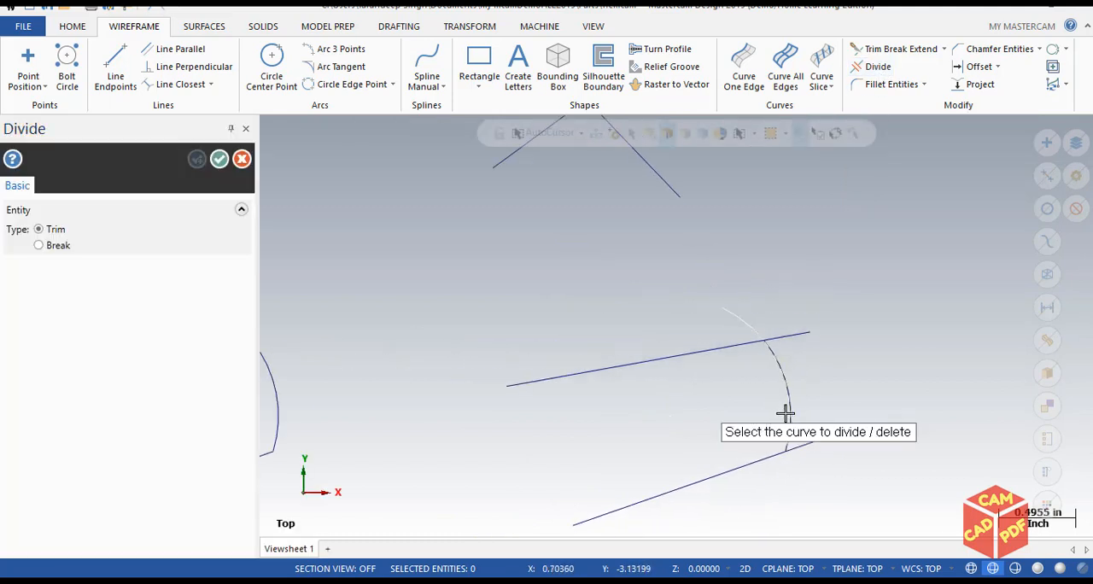
pyautogui.moveTo(880, 341); pyautogui.dragTo(876, 265, button='middle')
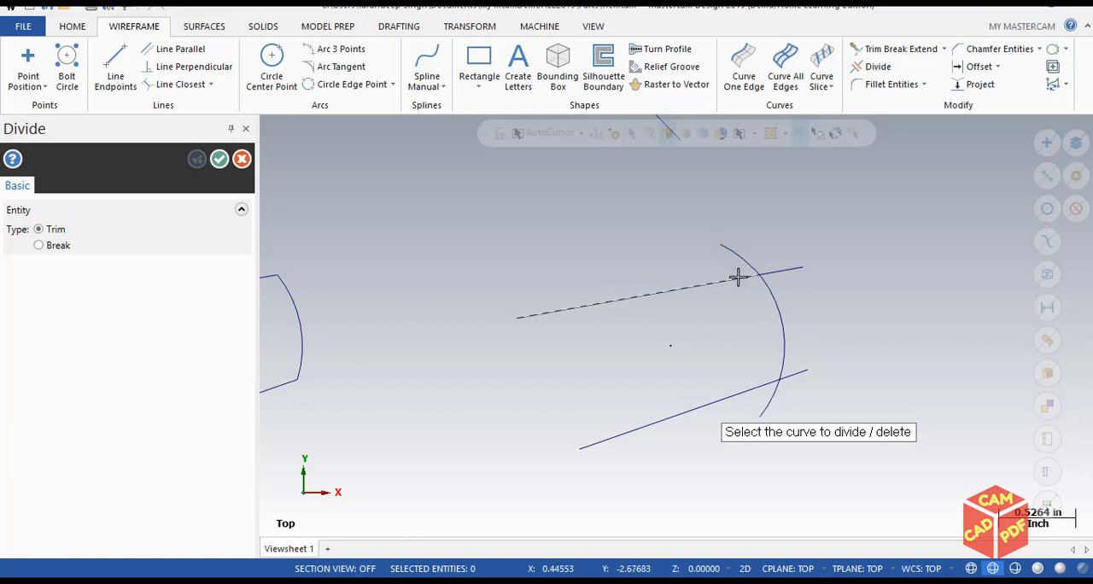
pyautogui.click(783, 323)
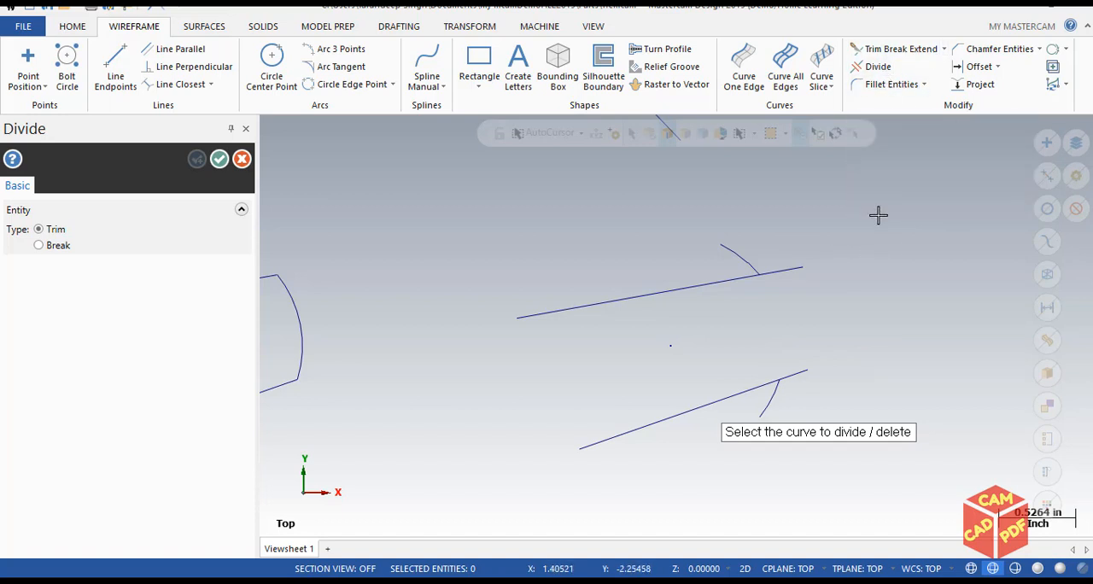
pyautogui.press('Escape')
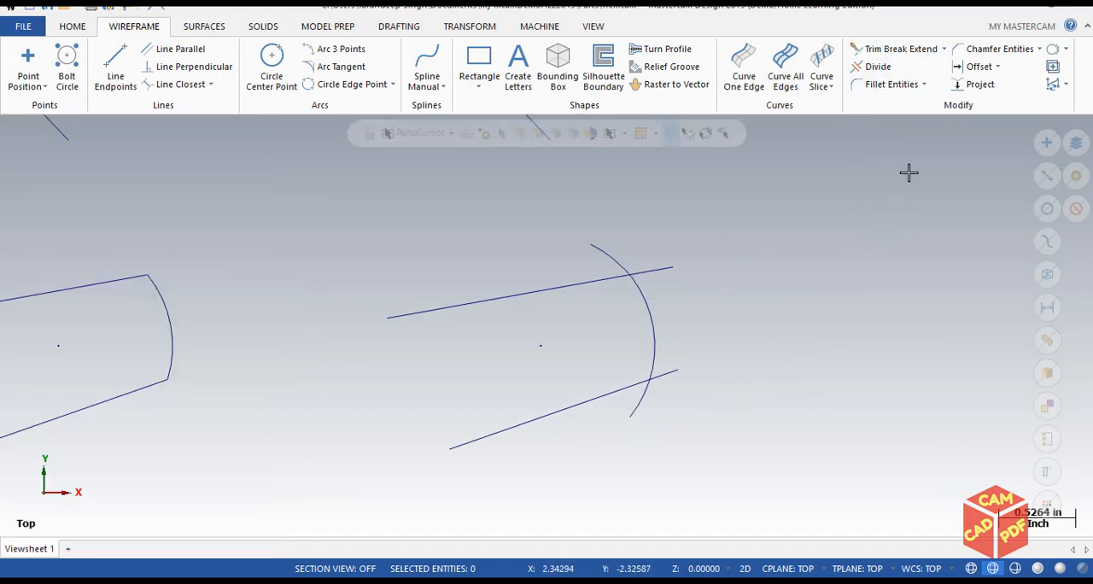
# Break the lower line at its intersection with the arc using Break Two Pieces.
pyautogui.click(945, 49)
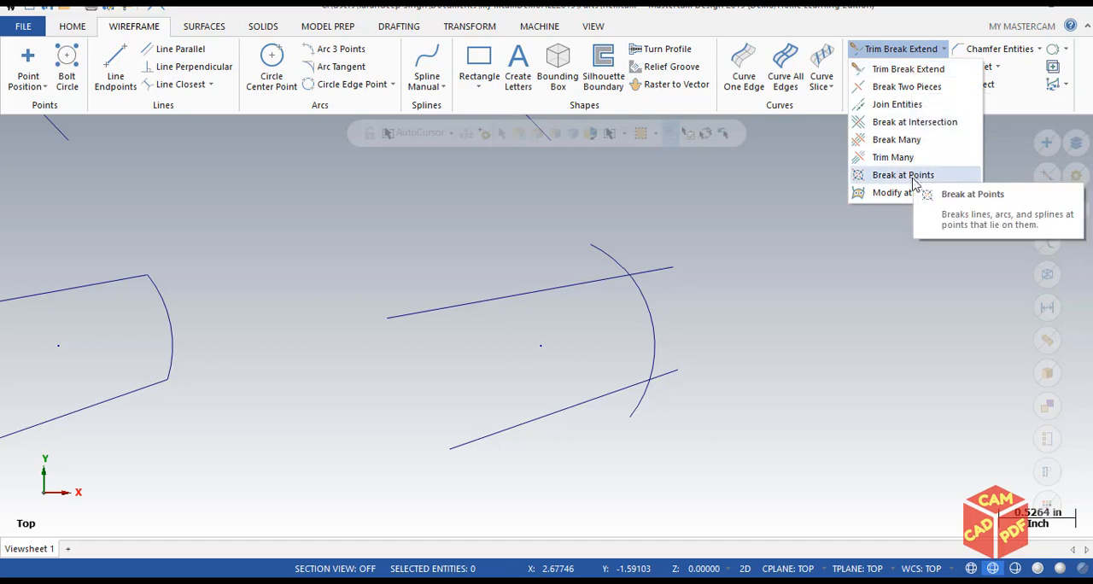
pyautogui.click(914, 87)
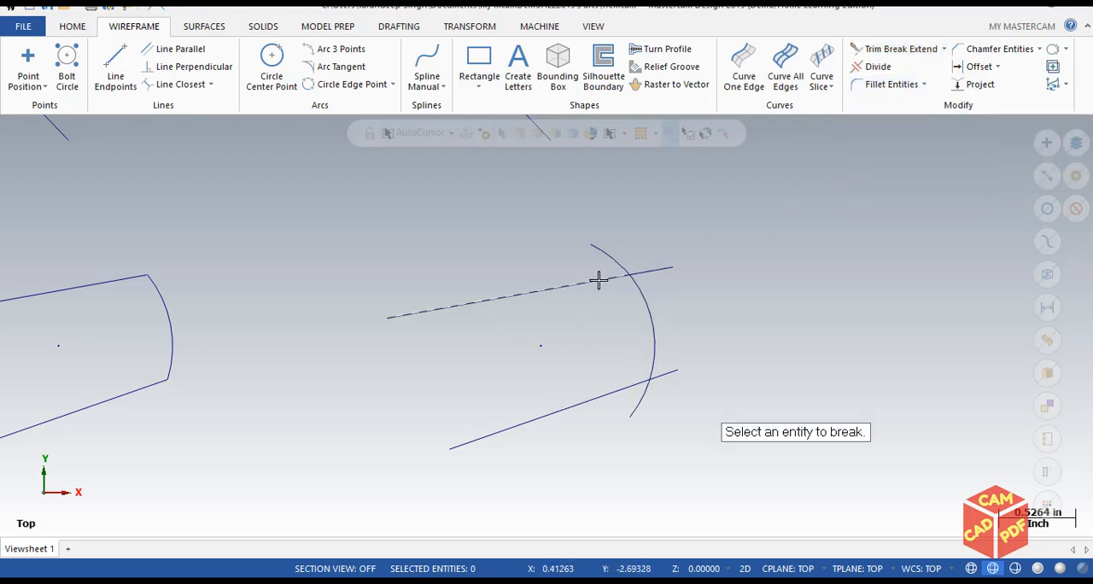
pyautogui.scroll(4, 608, 278)
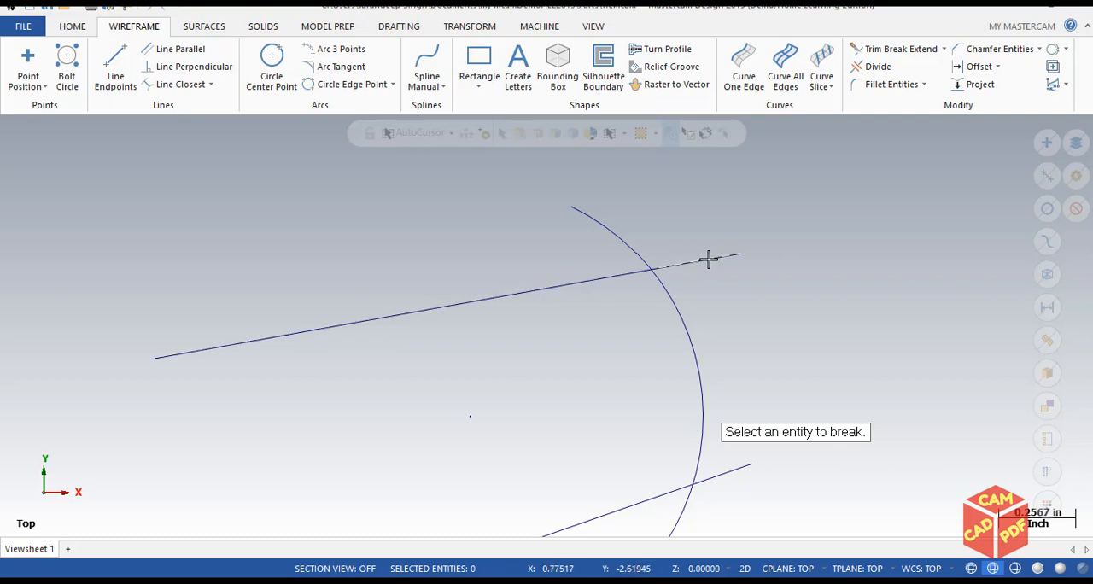
pyautogui.scroll(-2, 653, 500)
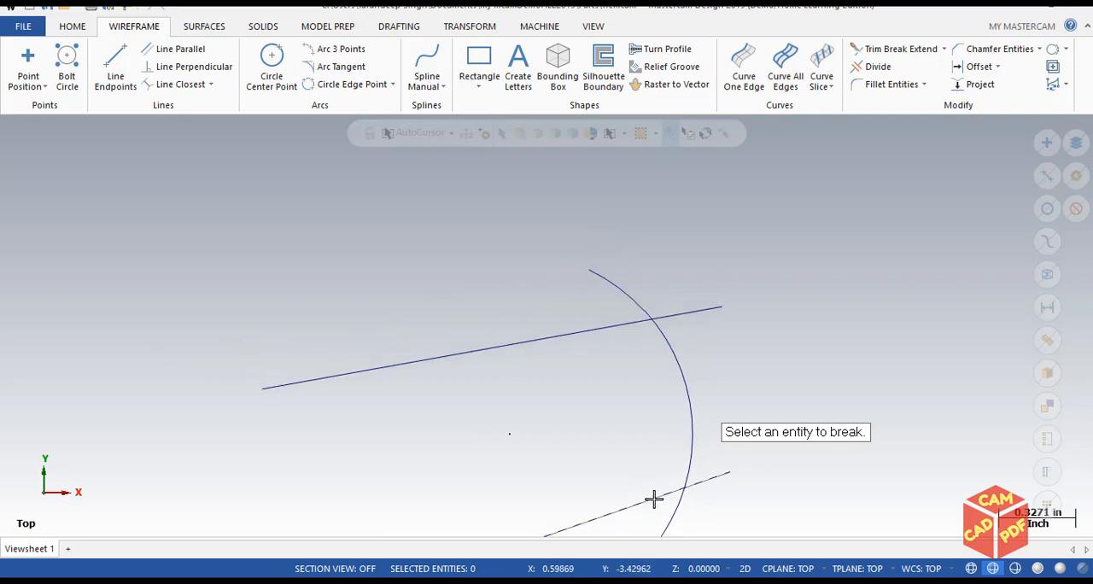
pyautogui.moveTo(651, 467); pyautogui.dragTo(686, 260, button='middle')
pyautogui.scroll(2, 656, 300)
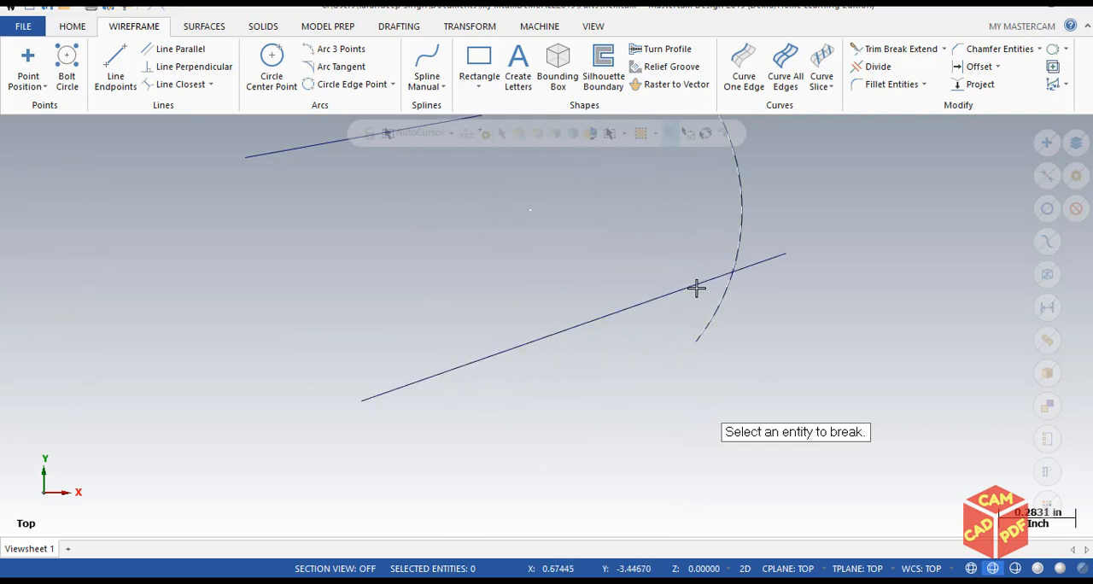
pyautogui.click(944, 50)
pyautogui.click(903, 87)
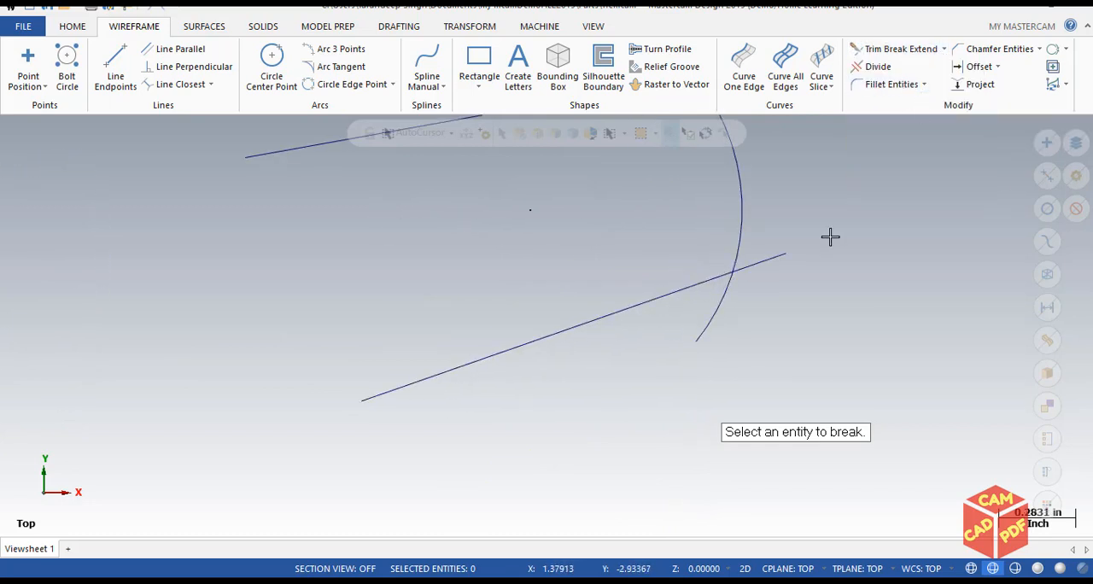
pyautogui.click(684, 287)
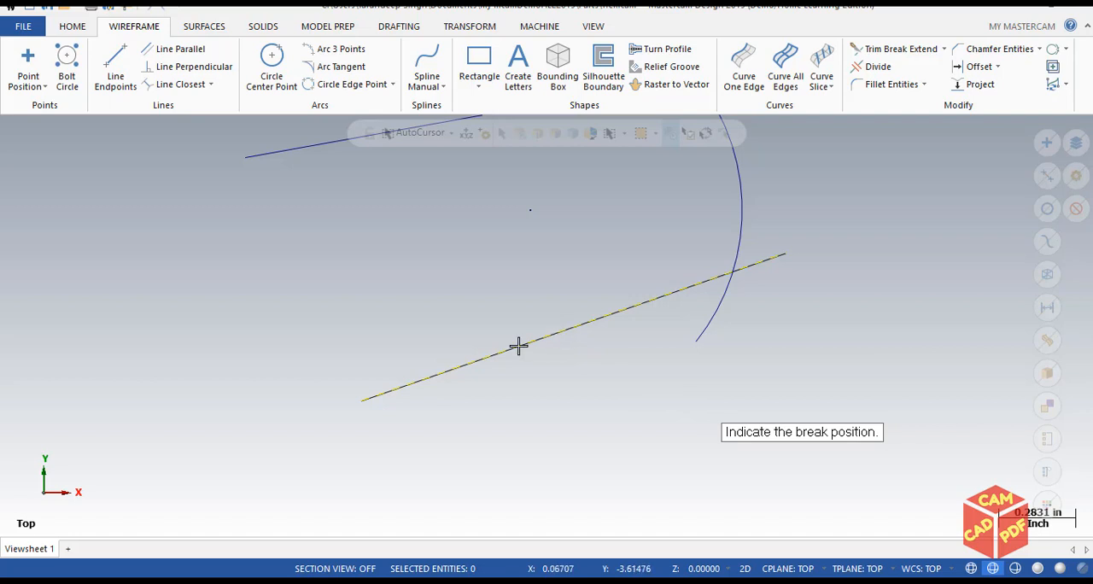
pyautogui.click(732, 273)
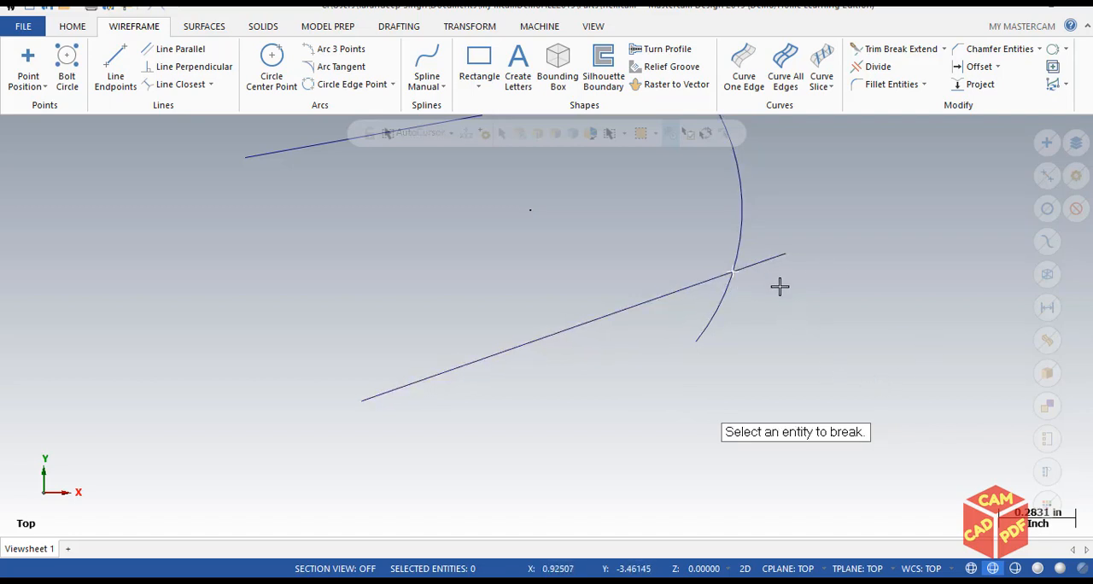
pyautogui.scroll(2, 716, 324)
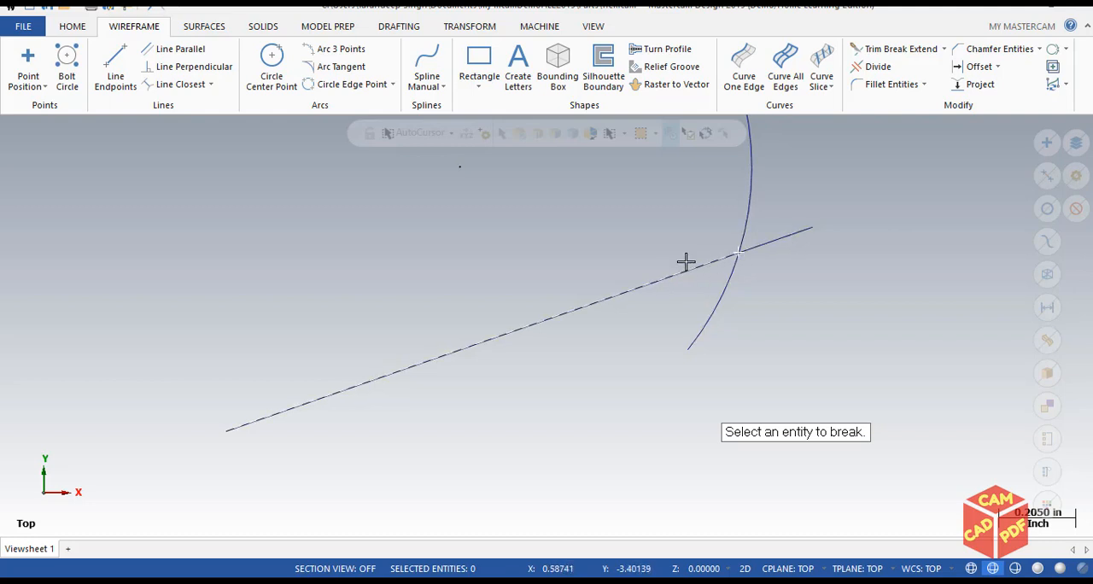
# Join the two collinear pieces of the lower line with Join Entities, keeping Fill gaps enabled.
pyautogui.click(941, 49)
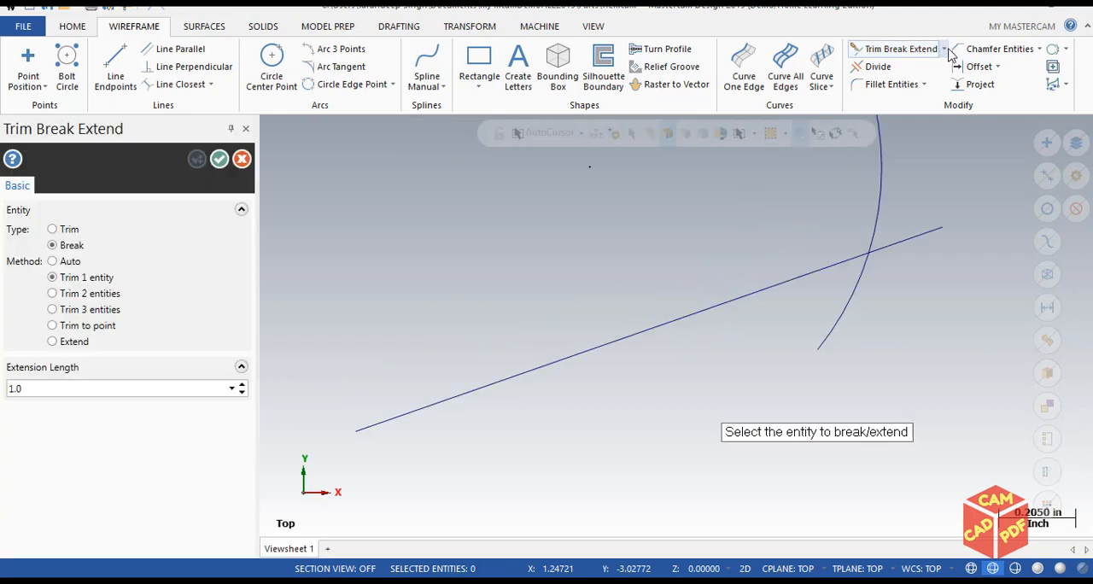
pyautogui.click(953, 51)
pyautogui.click(943, 53)
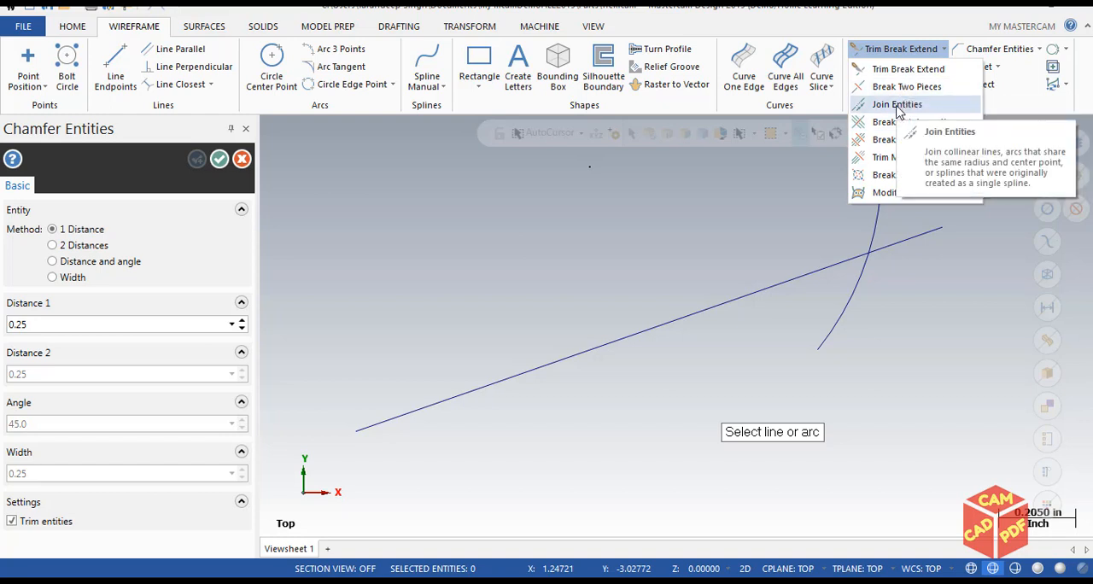
pyautogui.click(897, 106)
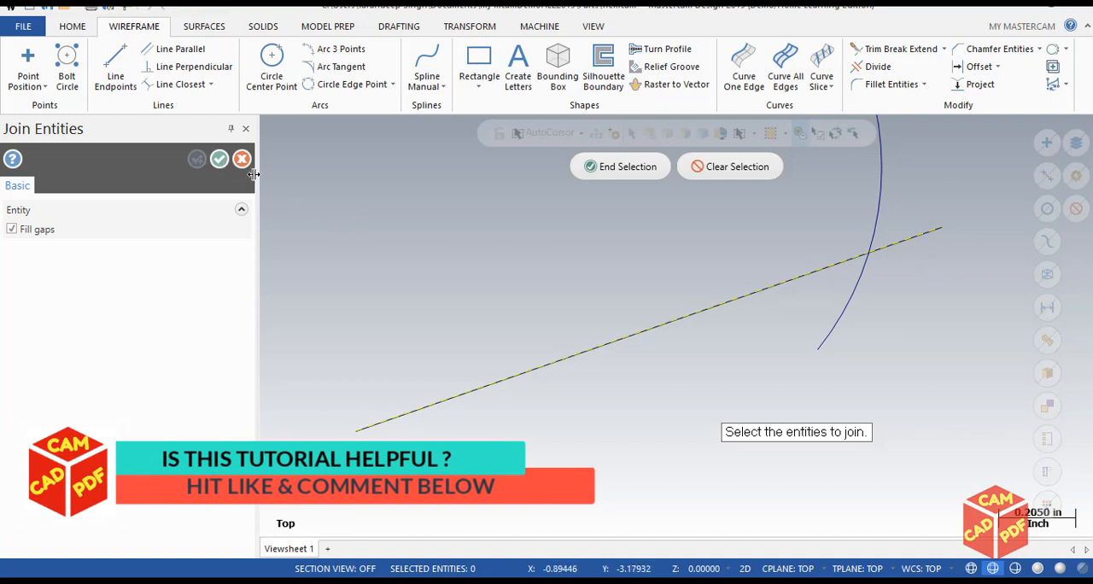
pyautogui.click(597, 164)
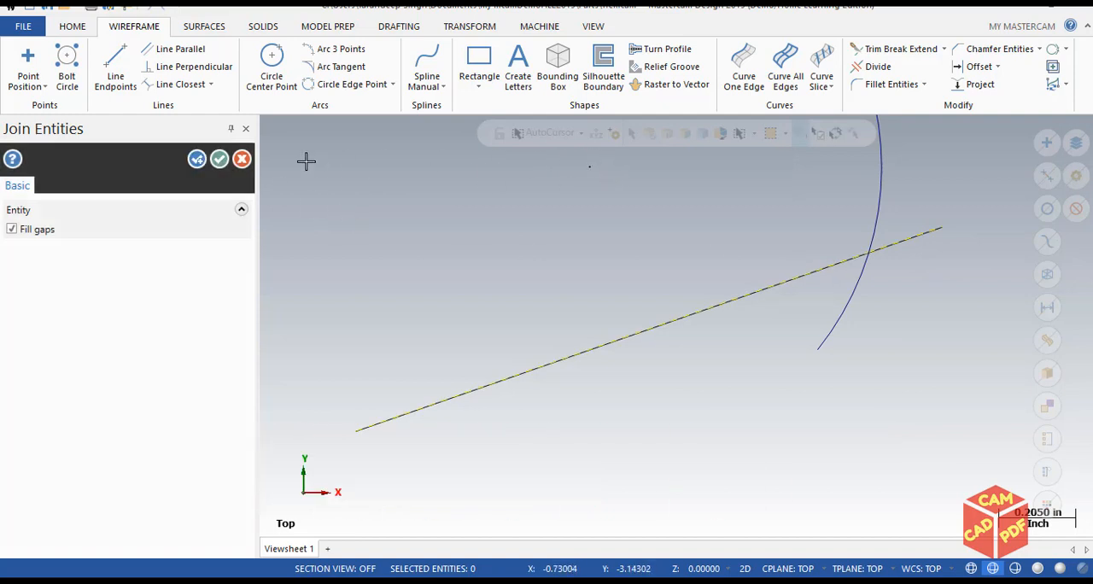
pyautogui.click(220, 159)
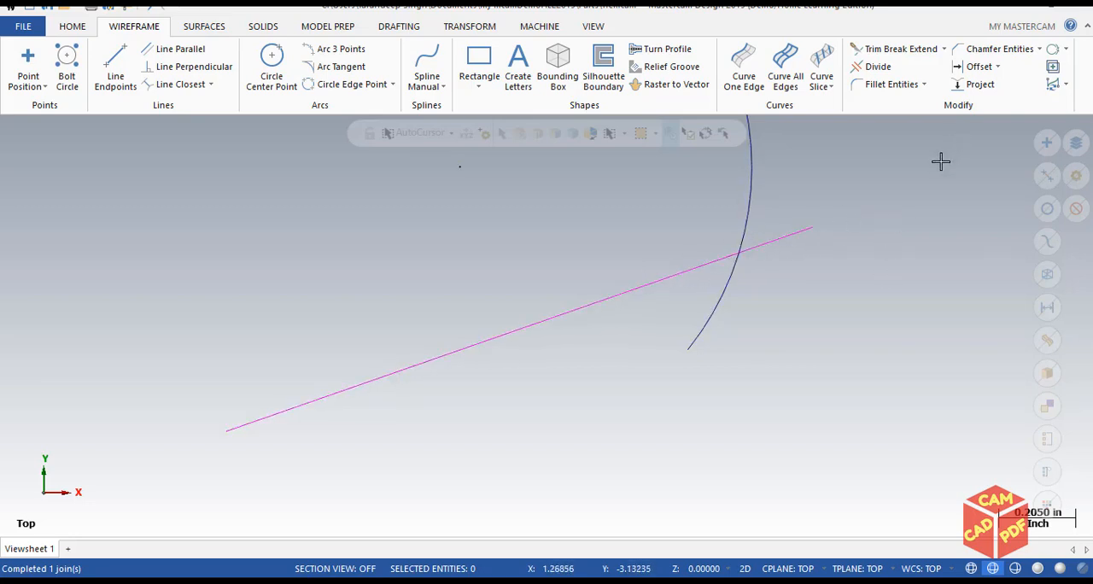
# Break the upper line, lower line and arc of the right-hand sample where they cross, using Break at Intersection.
pyautogui.click(944, 49)
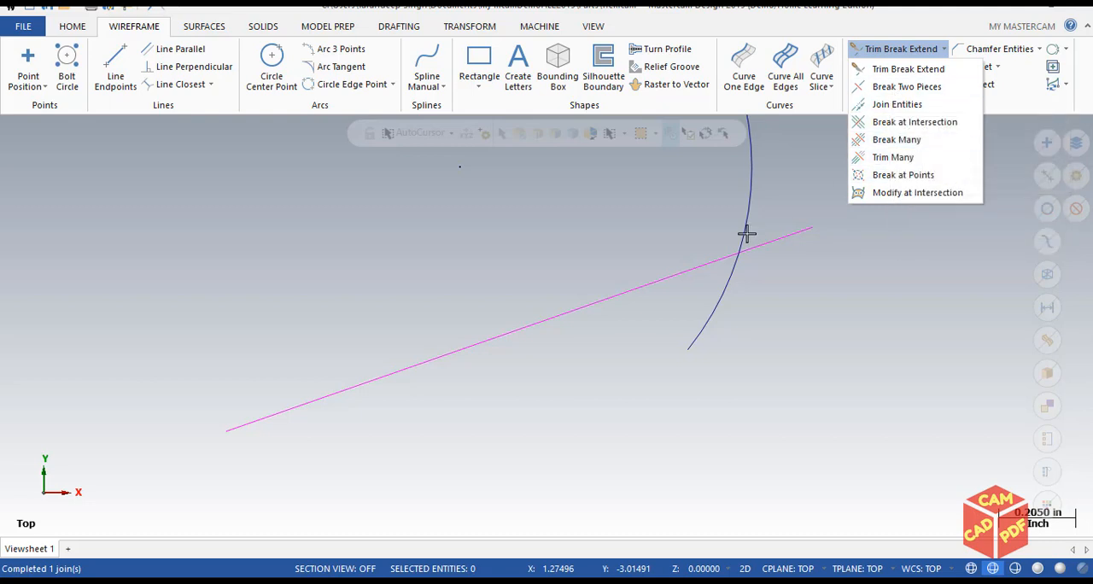
pyautogui.click(899, 122)
pyautogui.scroll(-4, 744, 361)
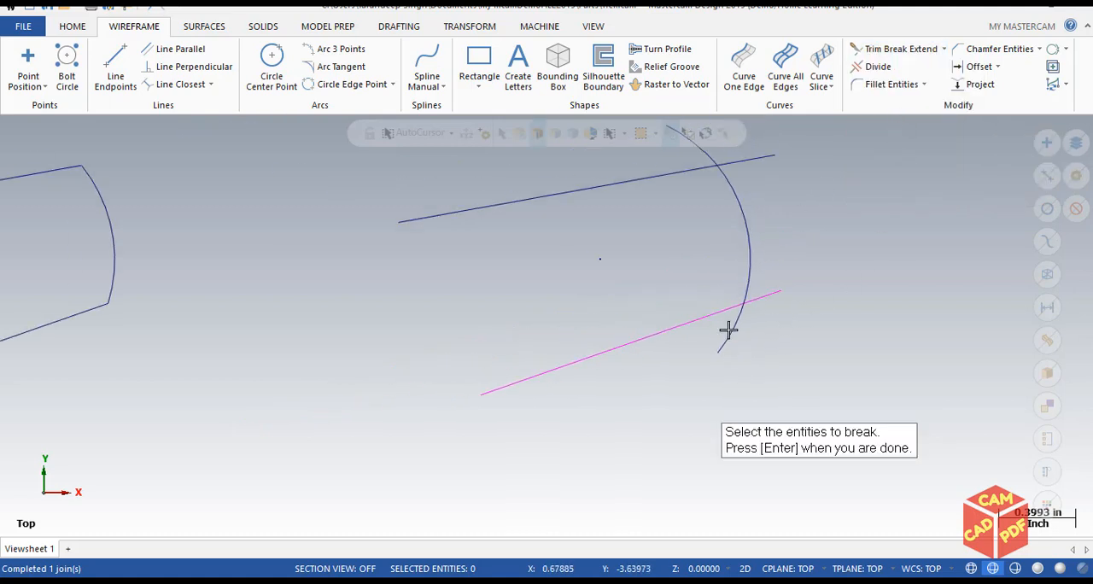
pyautogui.scroll(-1, 751, 275)
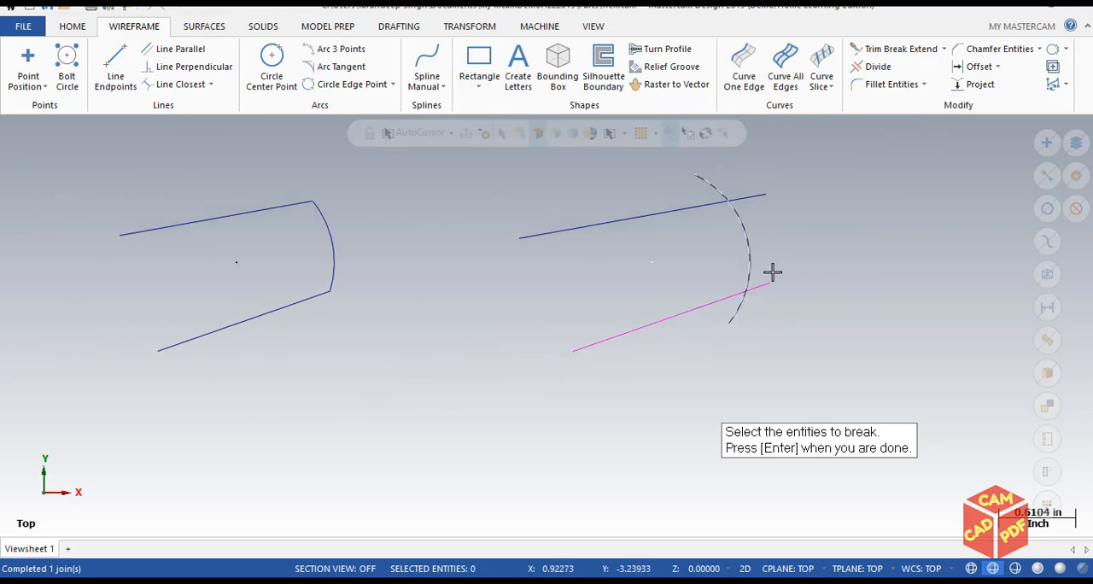
pyautogui.click(693, 209)
pyautogui.click(723, 298)
pyautogui.click(750, 239)
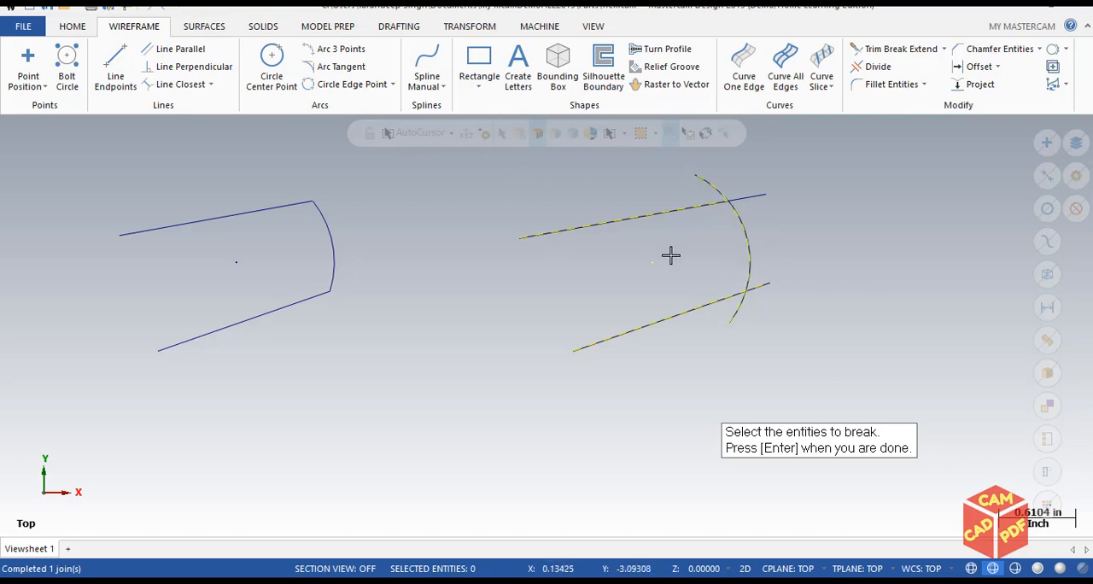
pyautogui.press('Return')
# Examine the individual segments of the right-hand lines and arc around their intersections.
pyautogui.scroll(3, 771, 307)
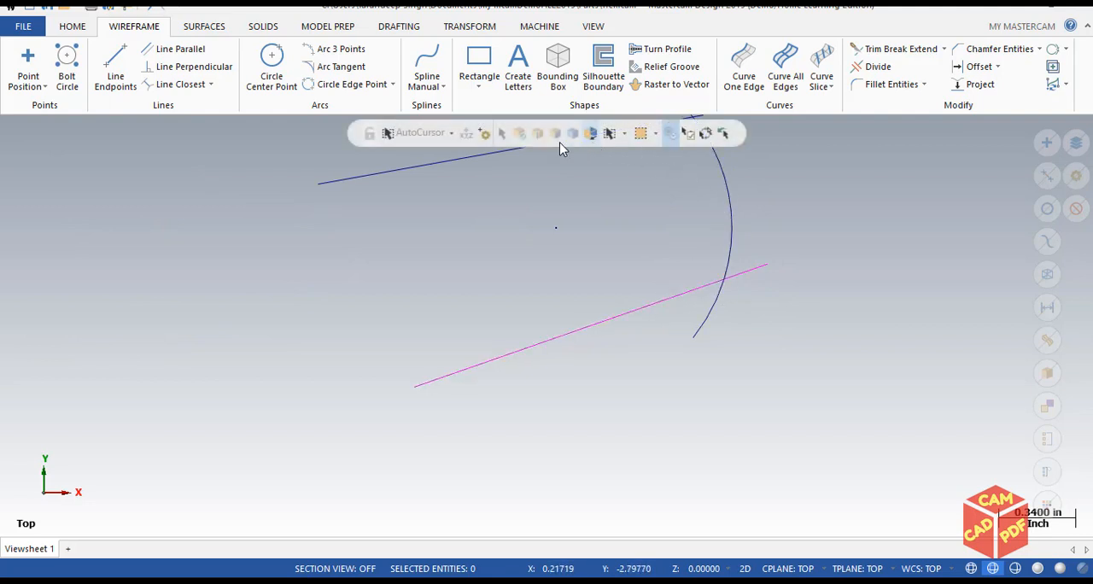
pyautogui.scroll(1, 484, 362)
pyautogui.scroll(-2, 486, 363)
pyautogui.moveTo(592, 248); pyautogui.dragTo(595, 339, button='middle')
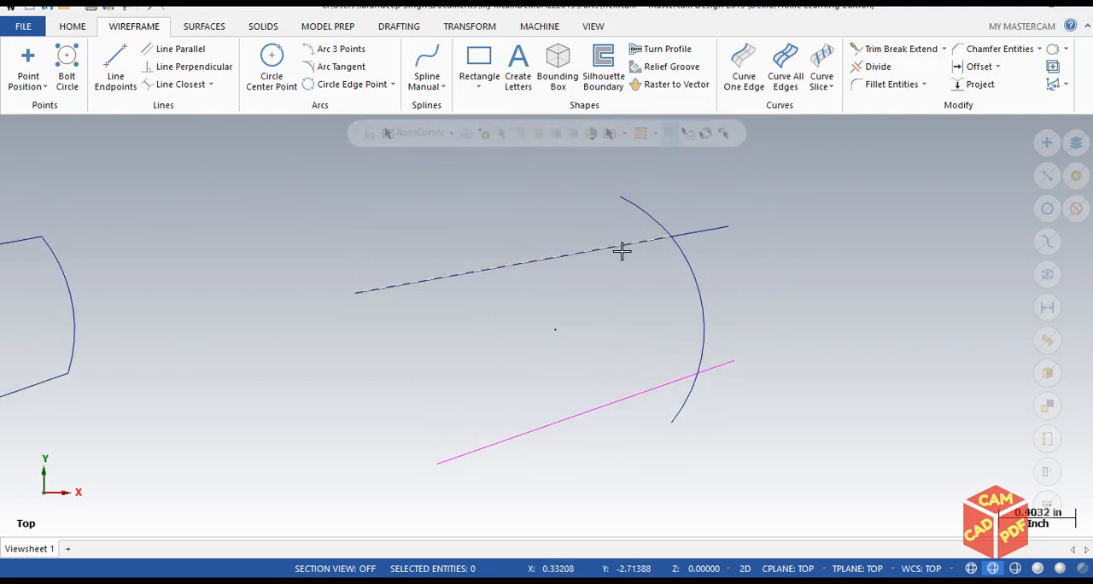
pyautogui.scroll(-1, 688, 342)
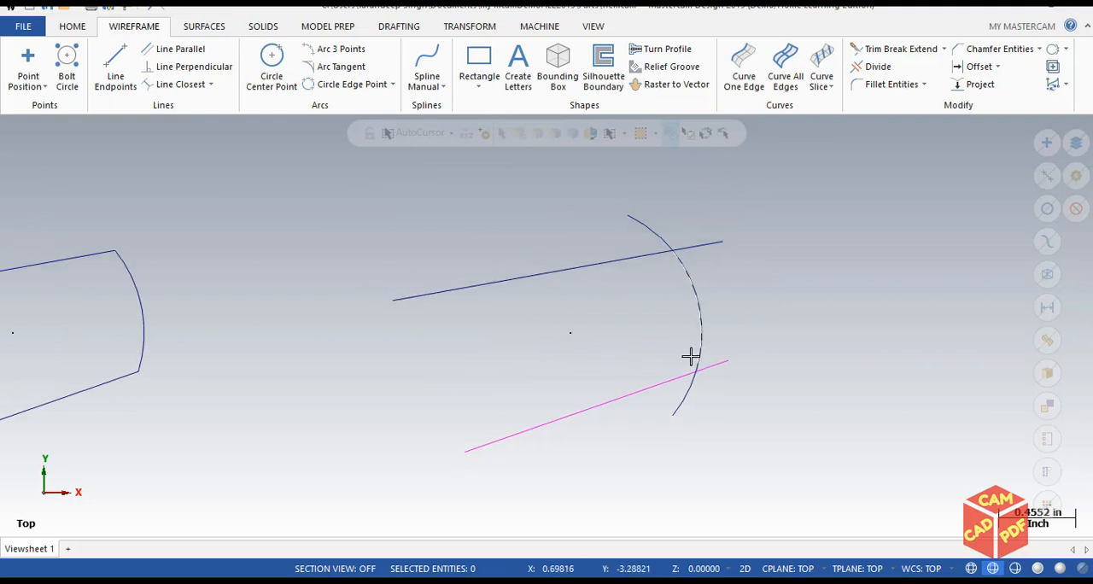
pyautogui.scroll(1, 741, 339)
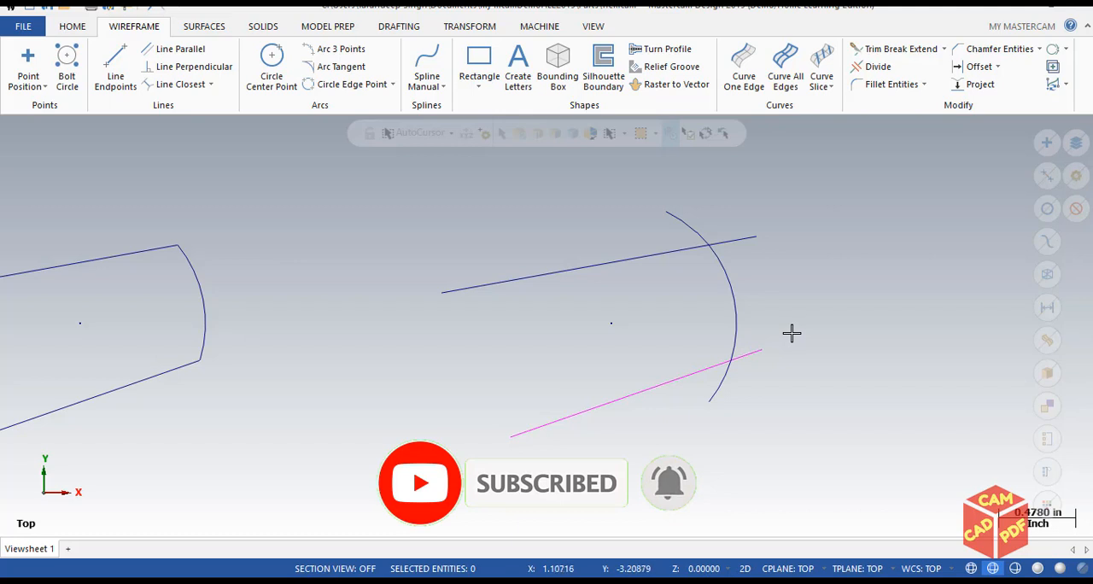
pyautogui.scroll(-5, 791, 333)
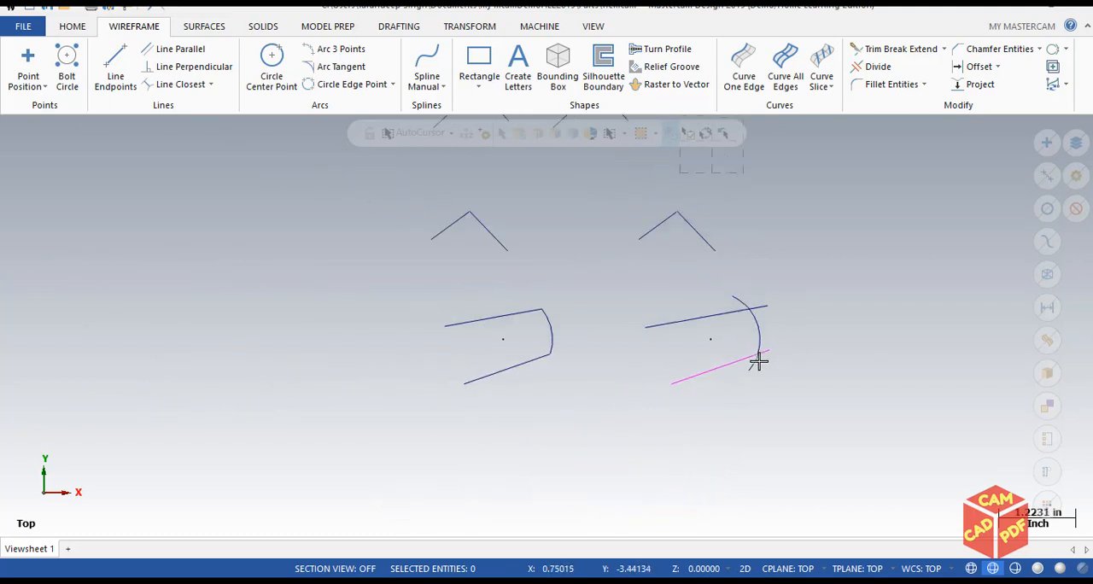
pyautogui.scroll(-3, 758, 362)
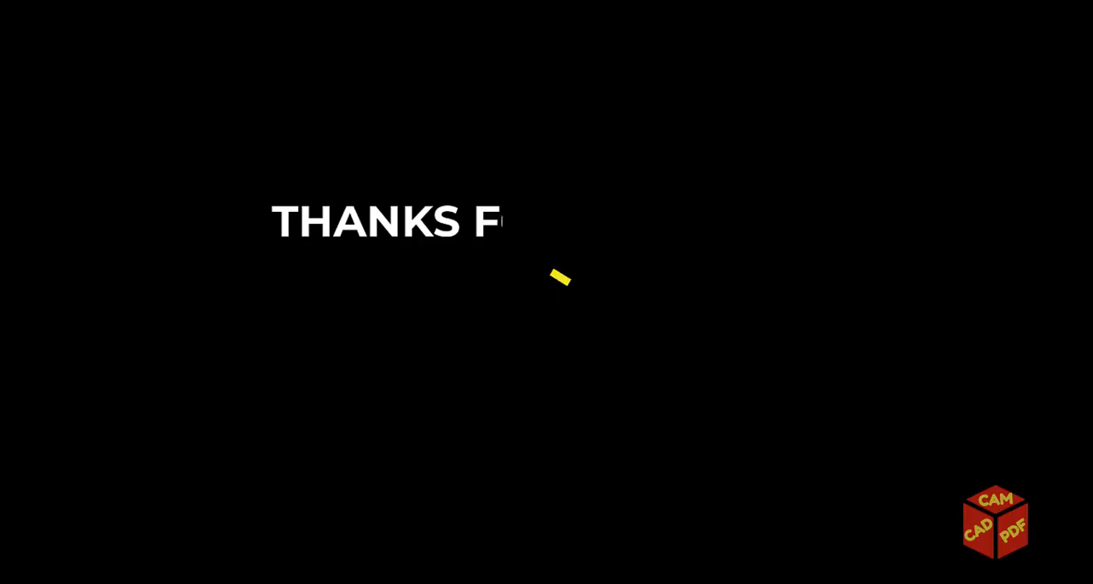